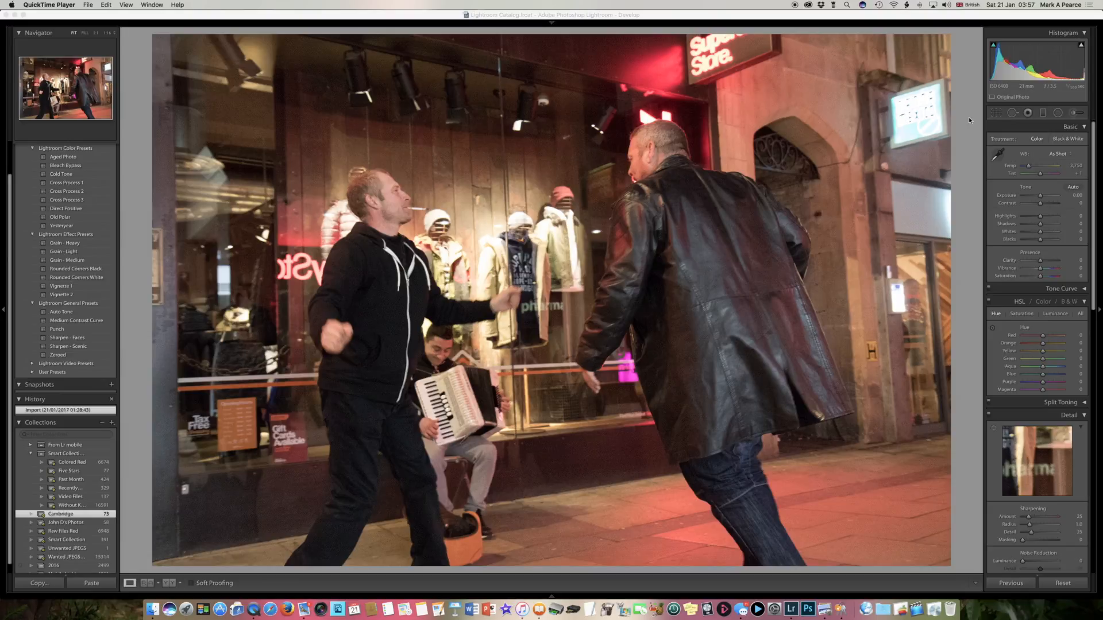
# Crop the photo more tightly around the two men and the seated accordion player, keeping the original aspect ratio
pyautogui.click(996, 114)
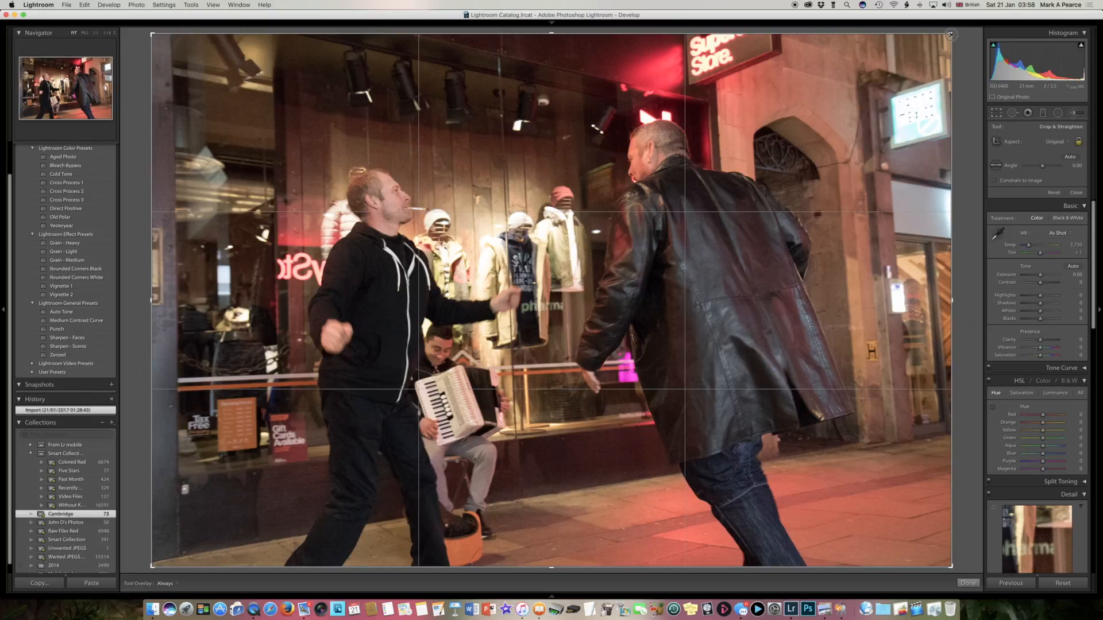
pyautogui.moveTo(950, 35); pyautogui.dragTo(921, 33)
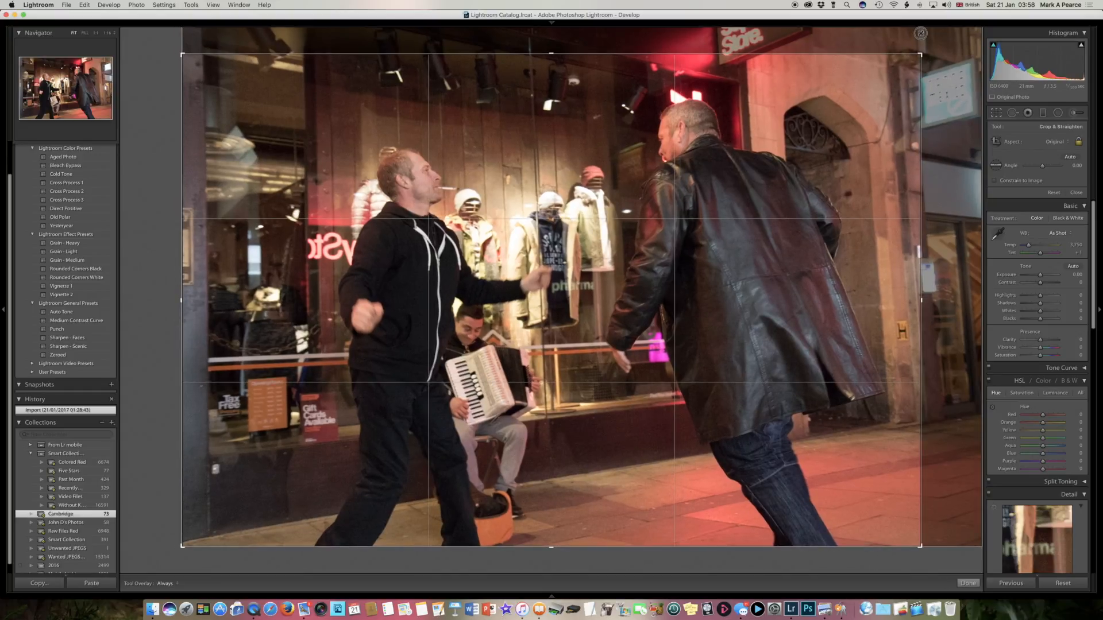
pyautogui.moveTo(920, 33); pyautogui.dragTo(920, 33)
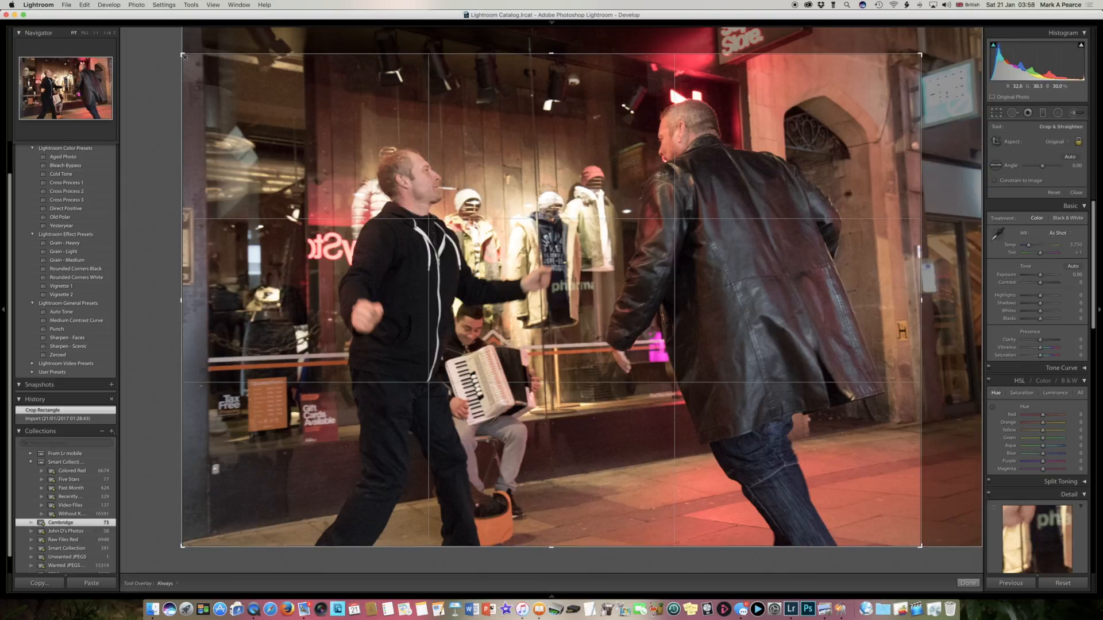
pyautogui.moveTo(182, 55); pyautogui.dragTo(197, 58)
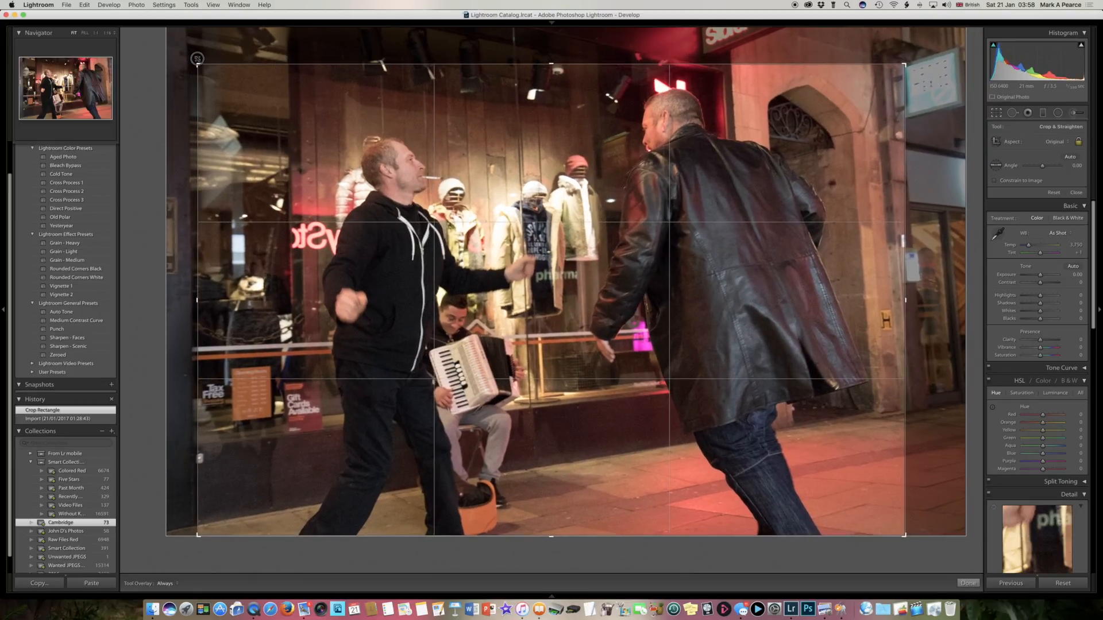
pyautogui.moveTo(198, 58); pyautogui.dragTo(207, 56)
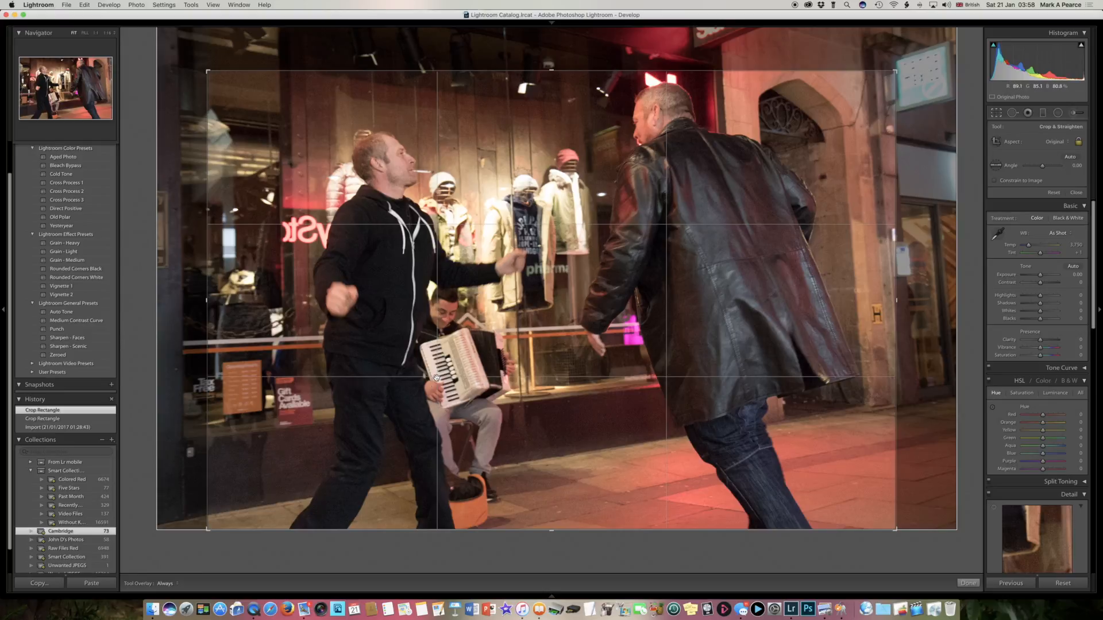
pyautogui.press('Return')
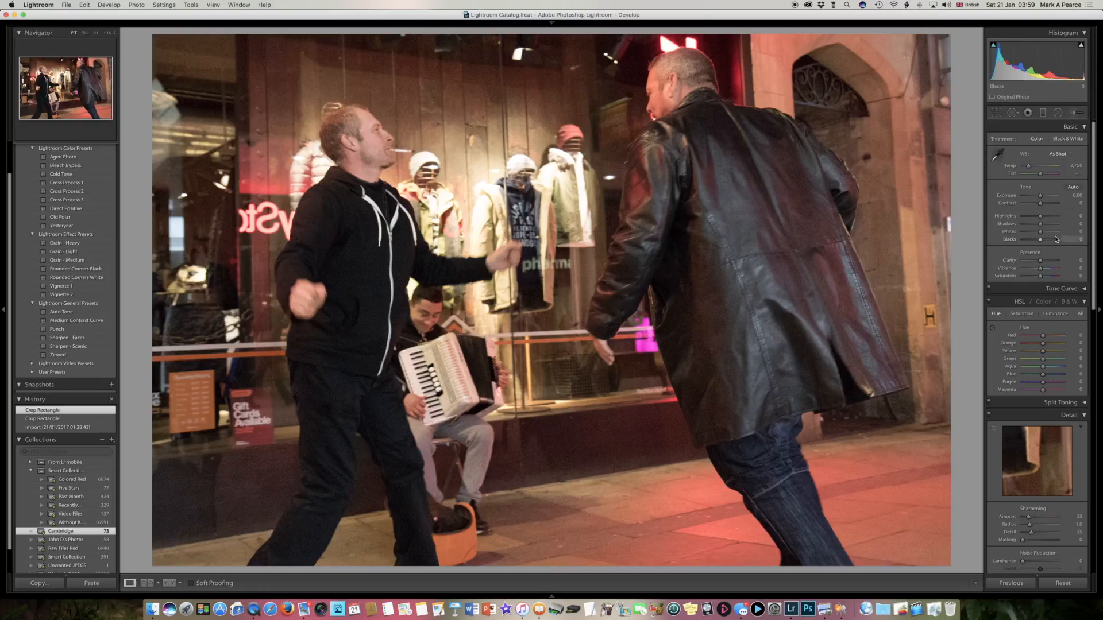
# Try white balance samples on the man's black hoodie and a mannequin's white hat, undoing each one
pyautogui.click(999, 155)
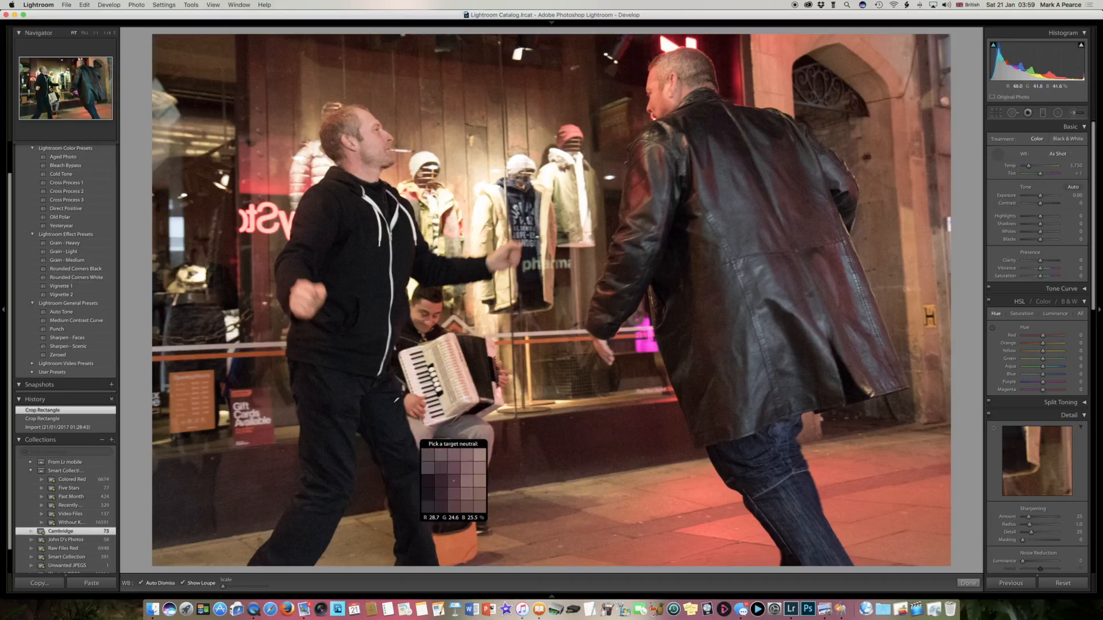
pyautogui.click(359, 299)
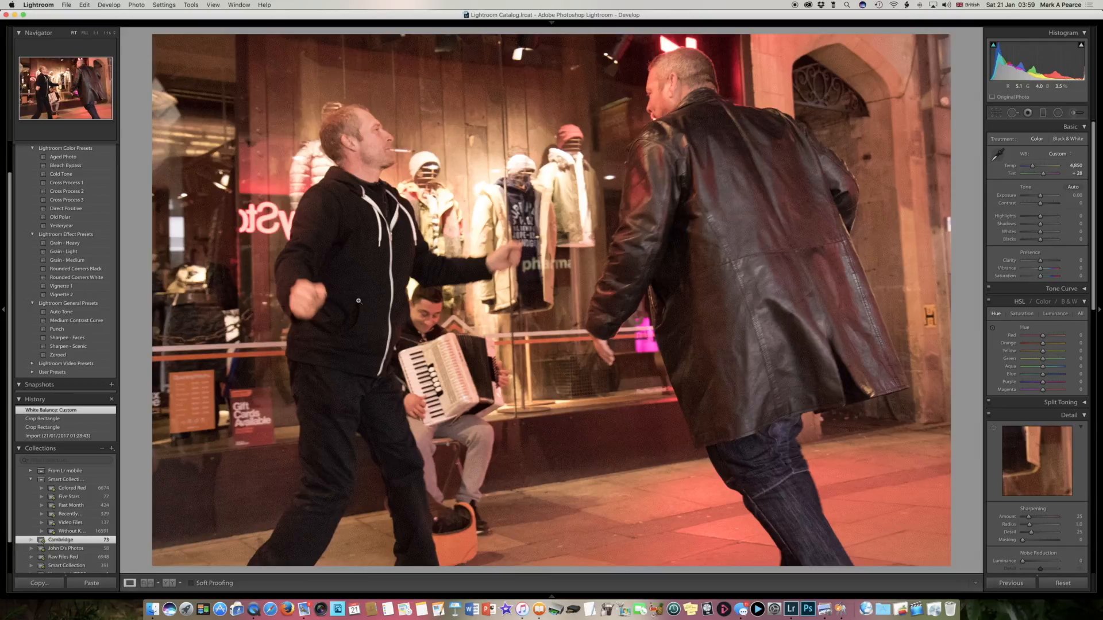
pyautogui.press('super+z')
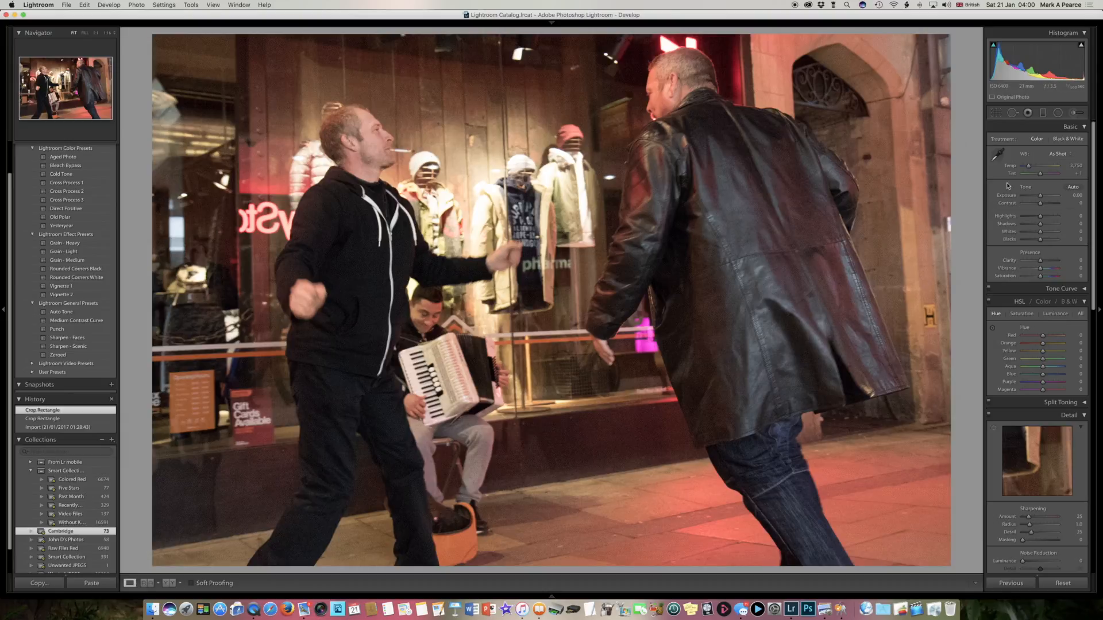
pyautogui.click(998, 154)
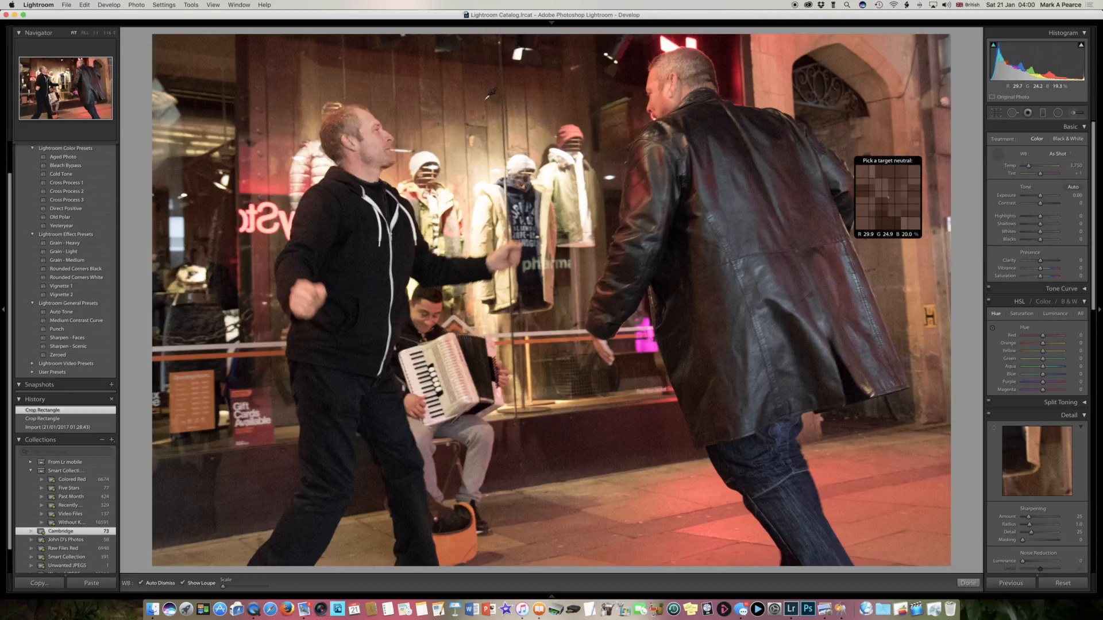
pyautogui.click(427, 157)
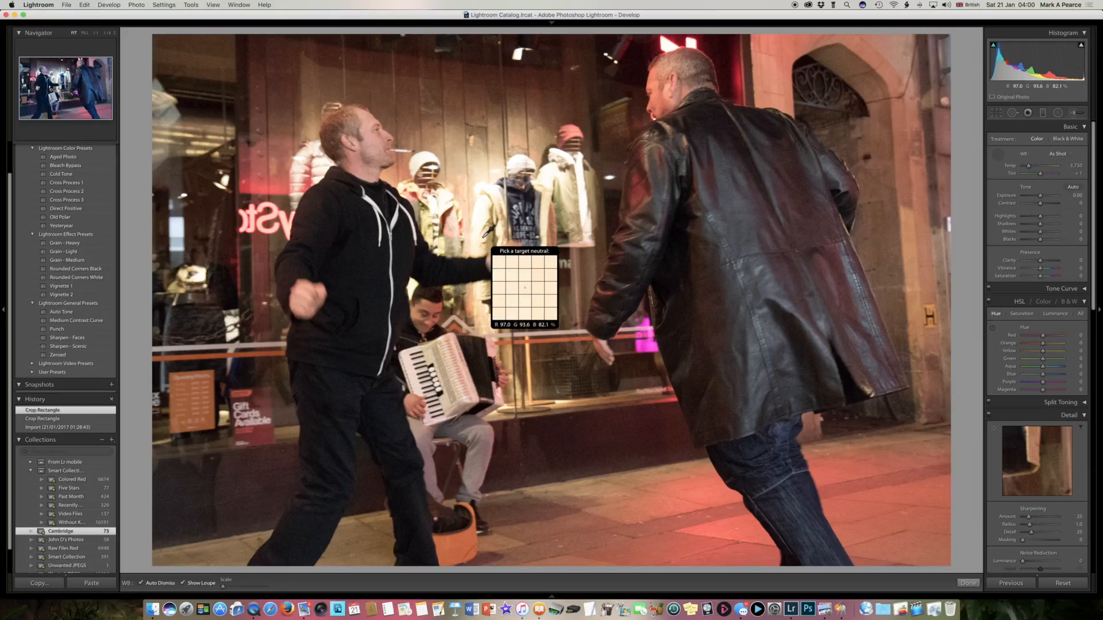
pyautogui.press('super+z')
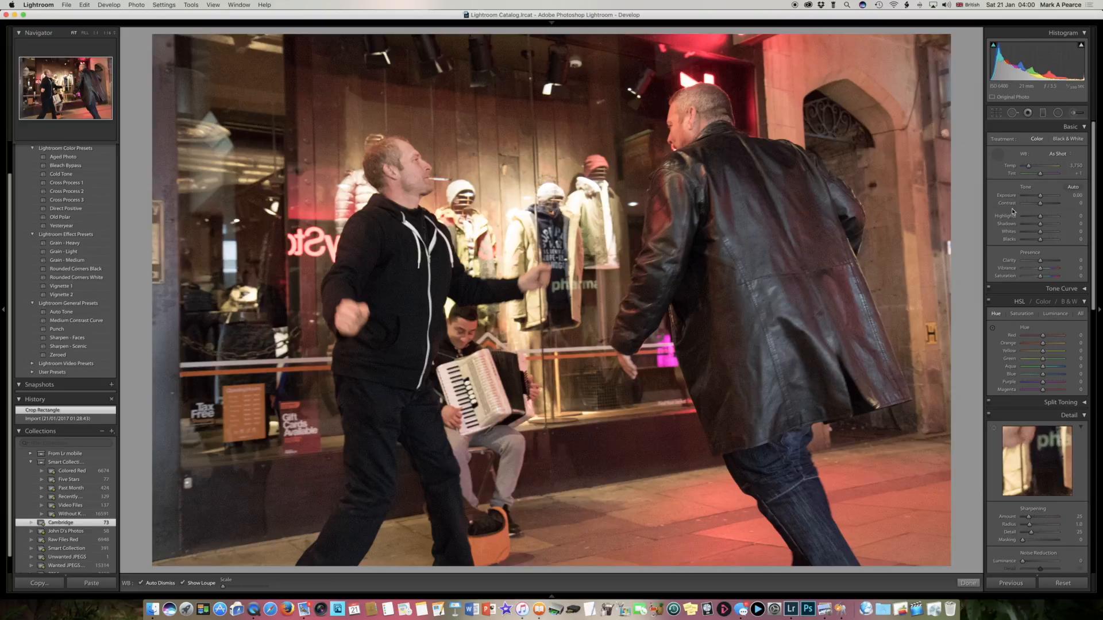
# Sample a neutral on the seated musician's grey trousers and set the white balance temperature to 3,050
pyautogui.click(998, 154)
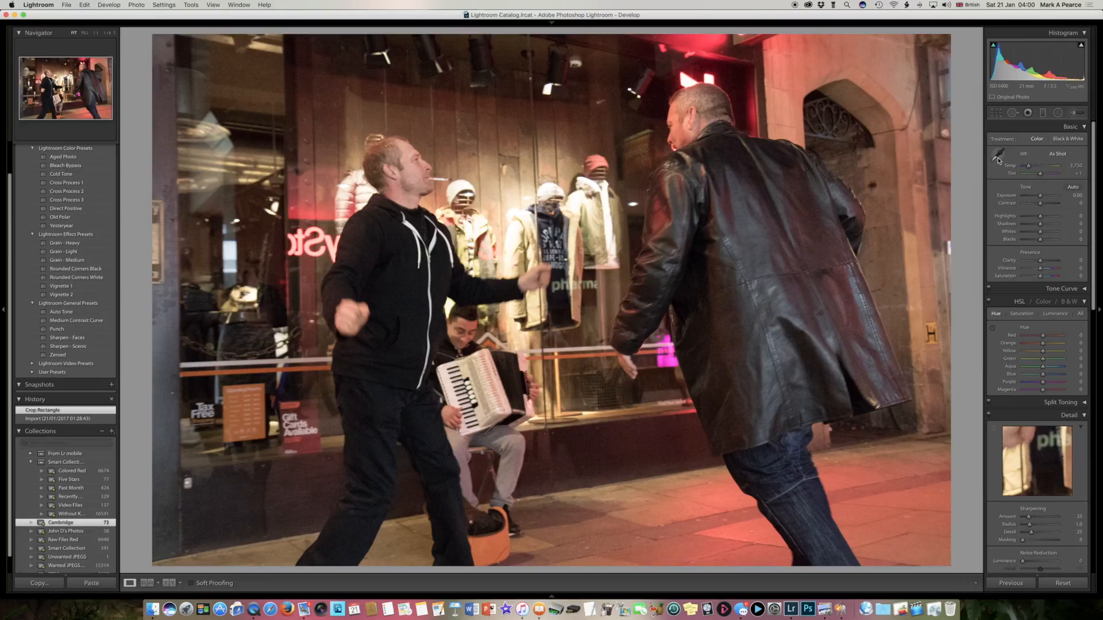
pyautogui.click(998, 154)
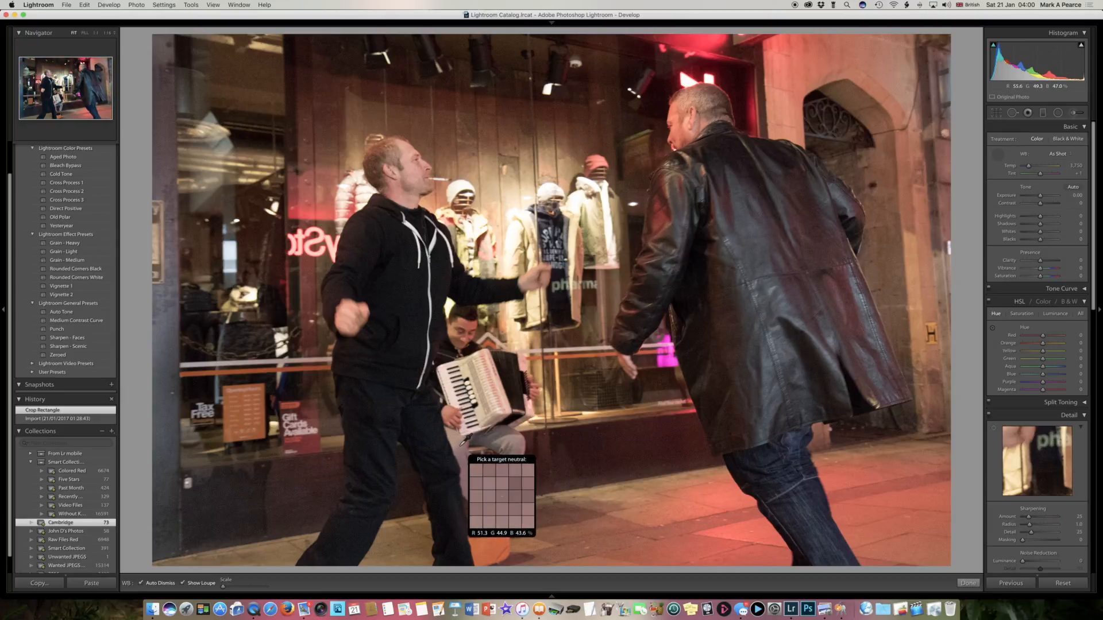
pyautogui.click(461, 447)
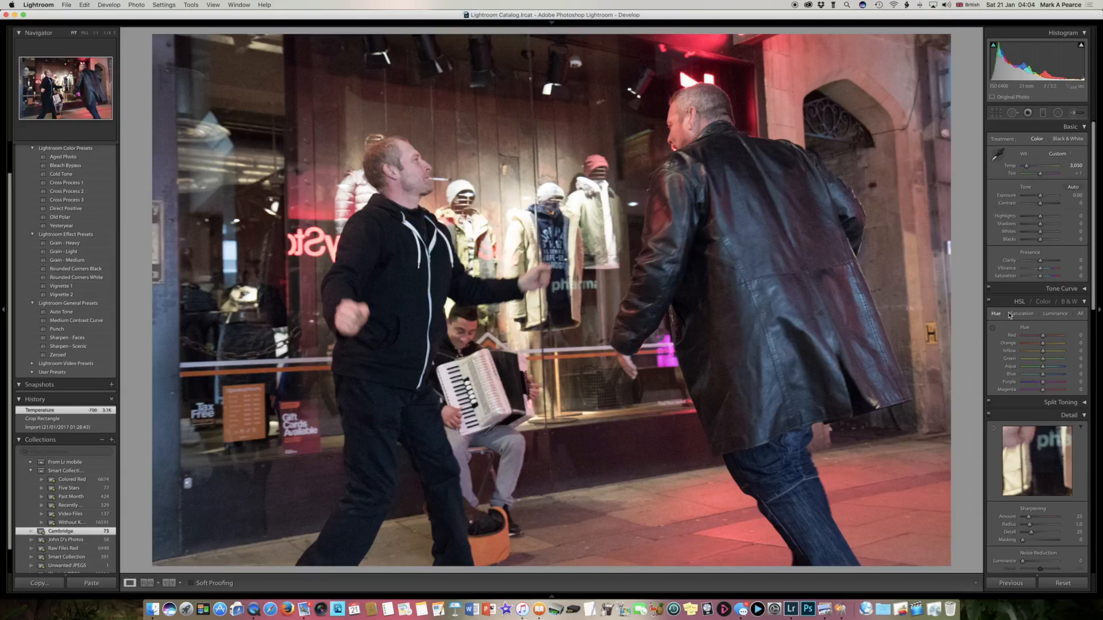
# Check the photo at 1:1 magnification and raise its Contrast to +24
pyautogui.click(96, 36)
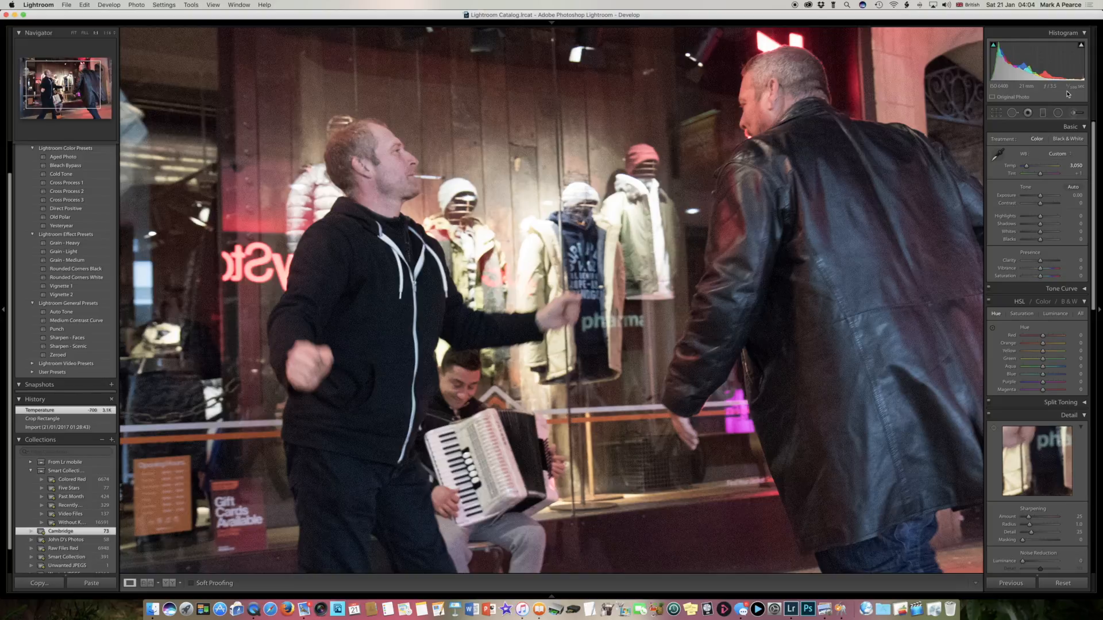
pyautogui.click(489, 303)
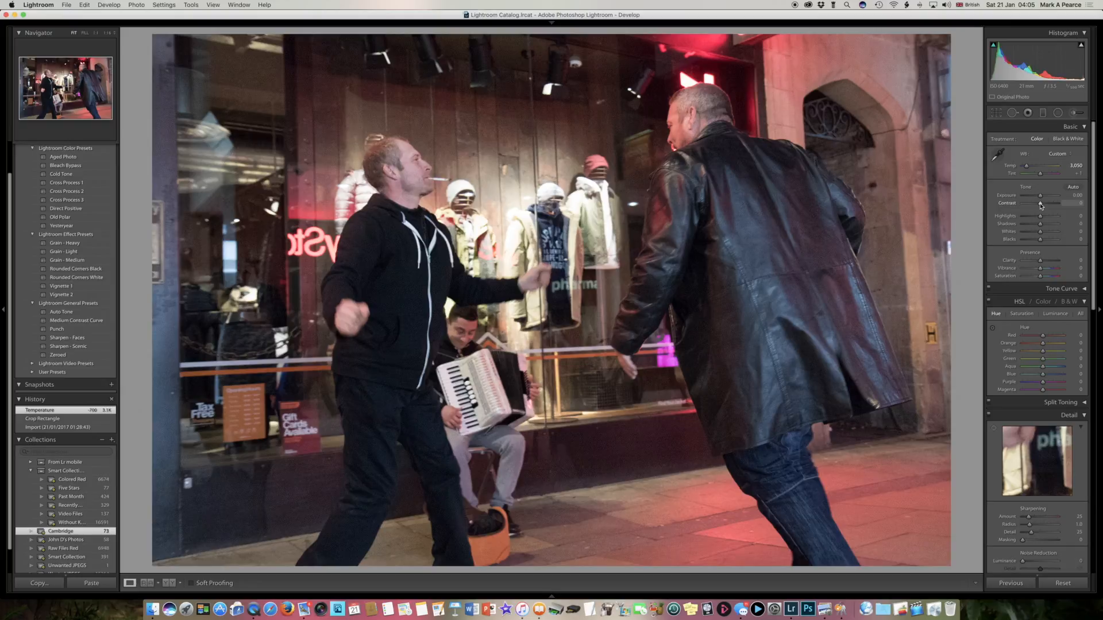
pyautogui.click(1041, 205)
pyautogui.moveTo(1041, 205); pyautogui.dragTo(1045, 205)
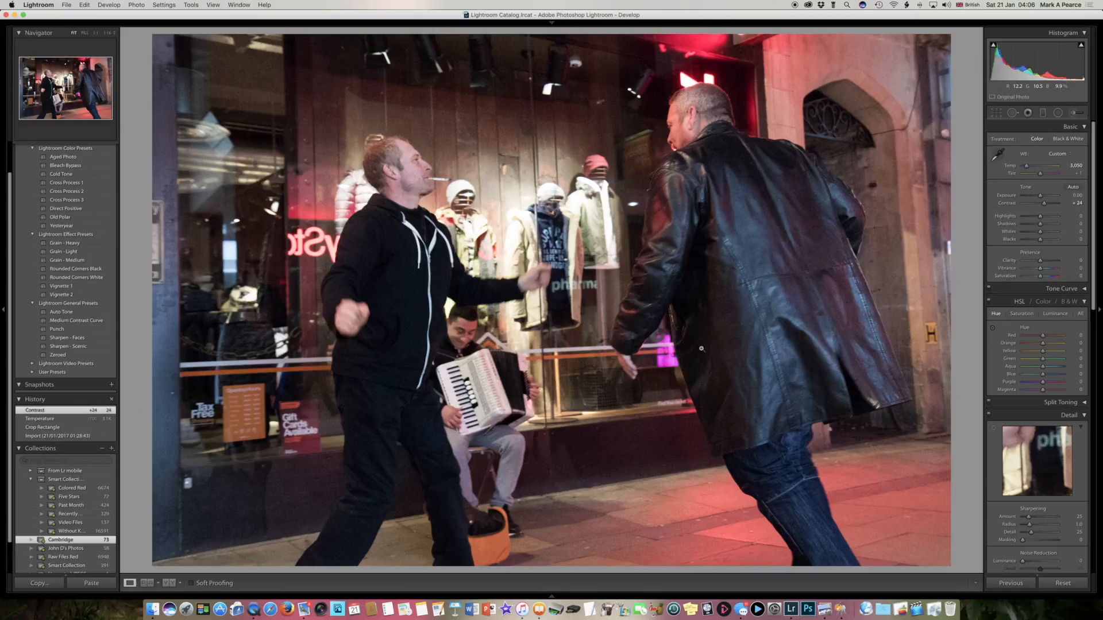
# Lower the Highlights to −100 and raise the Shadows to +26
pyautogui.click(1041, 217)
pyautogui.moveTo(1041, 219); pyautogui.dragTo(1042, 219)
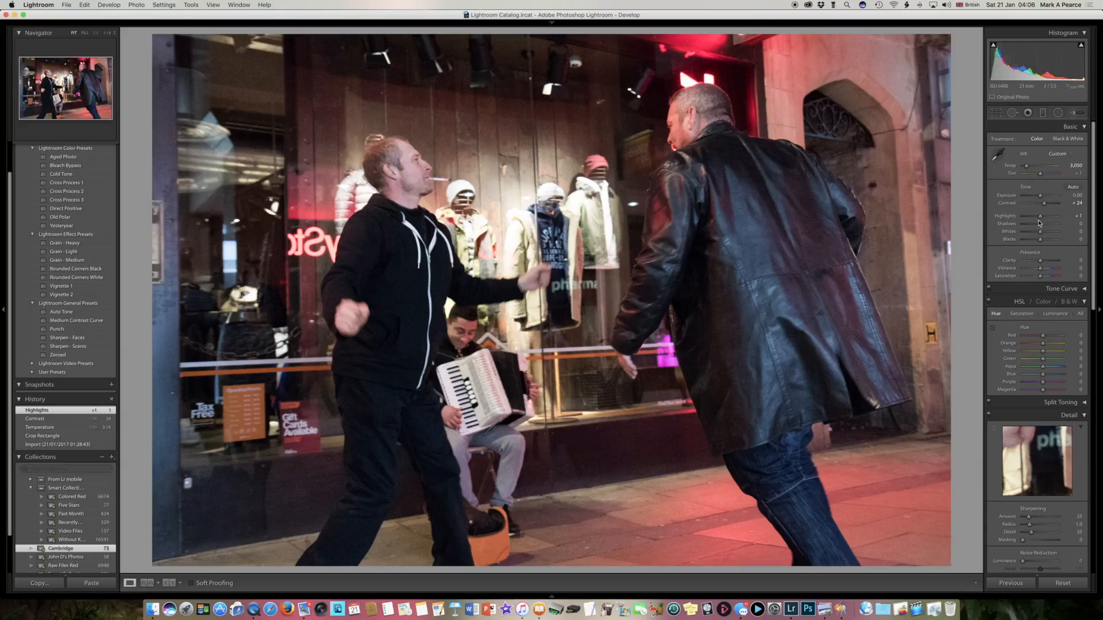
pyautogui.moveTo(1041, 218); pyautogui.dragTo(995, 224)
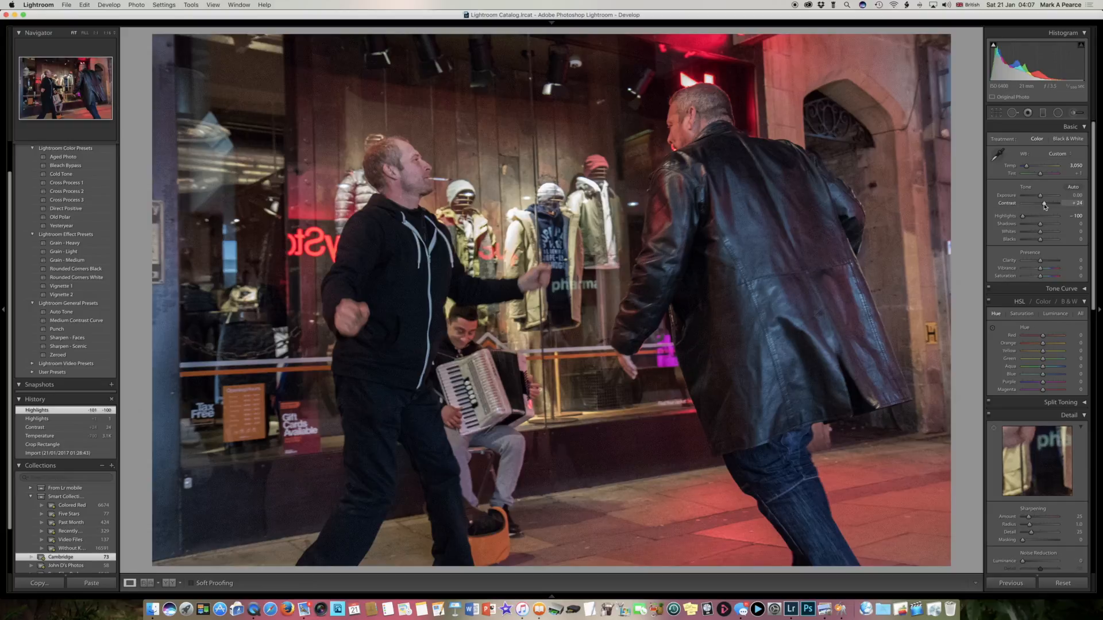
pyautogui.moveTo(1041, 227); pyautogui.dragTo(1045, 226)
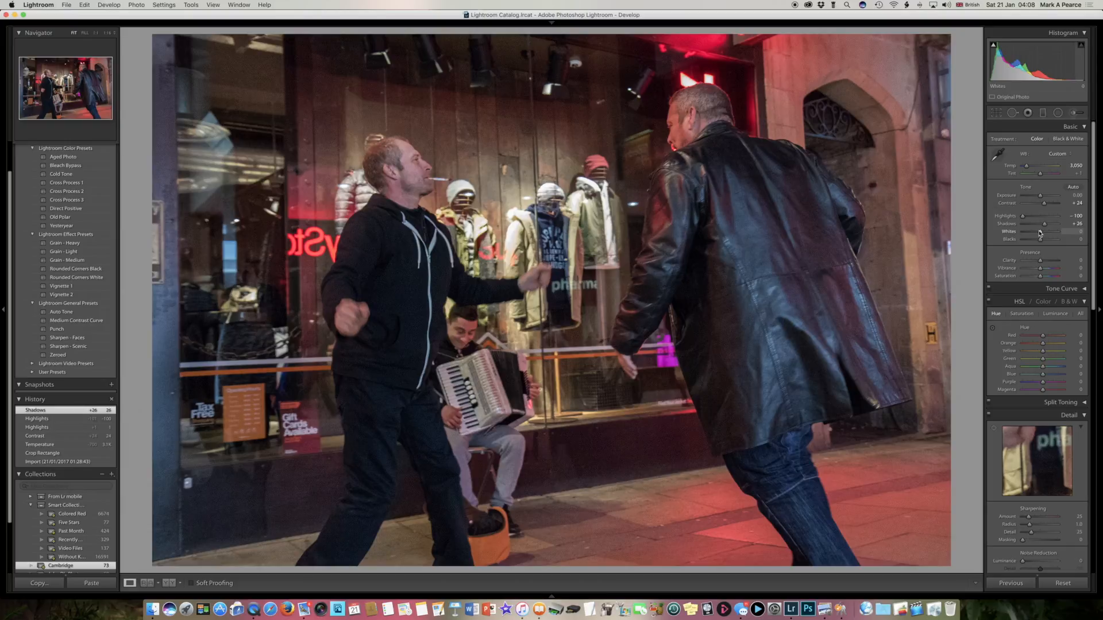
# Set the Whites to +15 using the clipping preview to judge the brightest areas
pyautogui.press('alt')
pyautogui.keyDown('alt'); pyautogui.click(1041, 232); pyautogui.keyUp('alt')
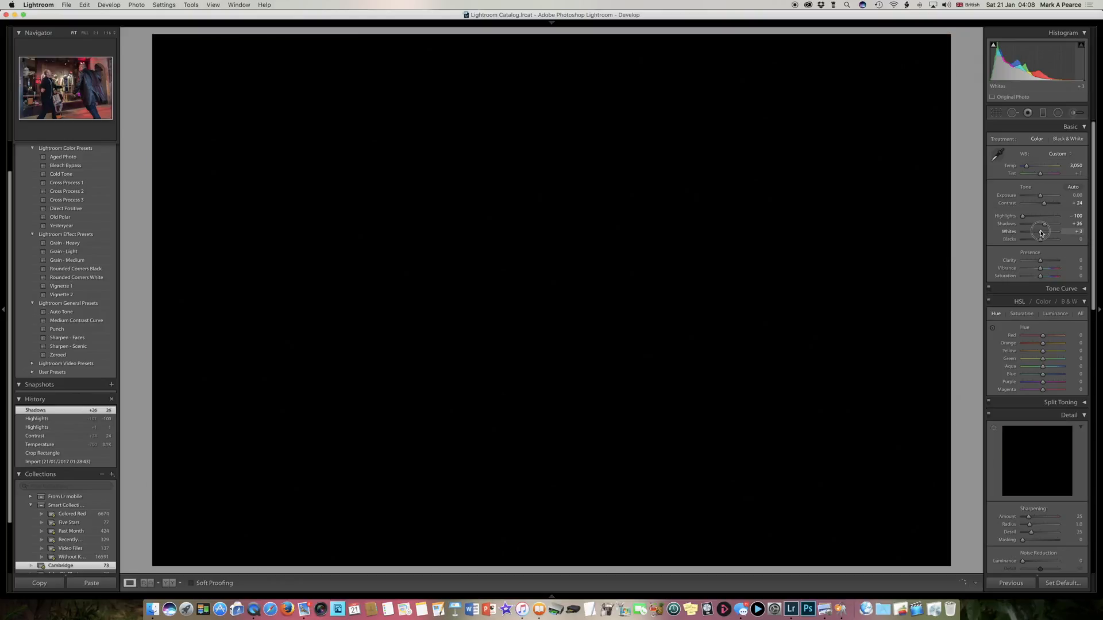
pyautogui.moveTo(1041, 232); pyautogui.dragTo(1045, 232)
pyautogui.moveTo(1044, 232); pyautogui.dragTo(1045, 232)
pyautogui.moveTo(1044, 232); pyautogui.dragTo(1044, 233)
pyautogui.moveTo(1044, 233); pyautogui.dragTo(1044, 232)
pyautogui.moveTo(1044, 233); pyautogui.dragTo(1044, 233)
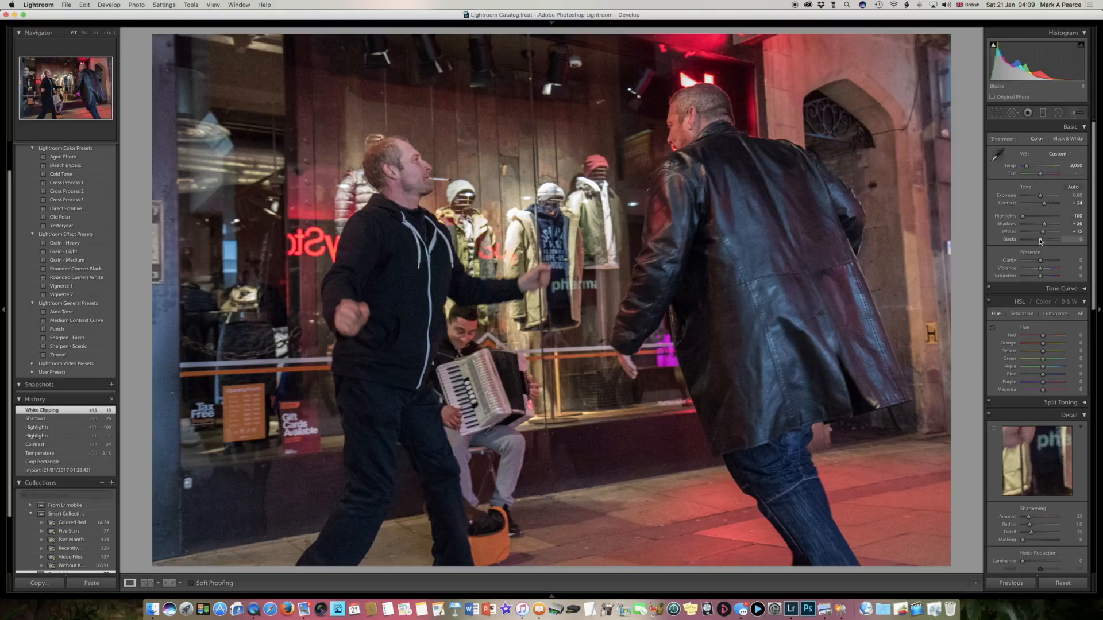
# Set the Blacks to −19 using the clipping preview to judge the darkest areas
pyautogui.press('alt')
pyautogui.keyDown('alt'); pyautogui.click(1040, 240); pyautogui.keyUp('alt')
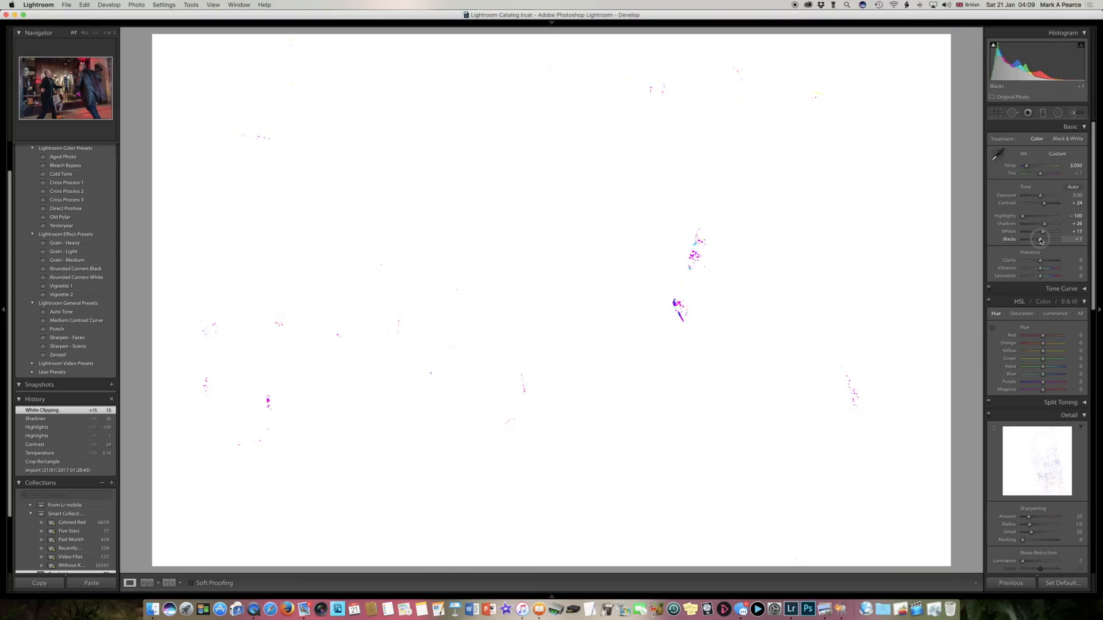
pyautogui.moveTo(1040, 240); pyautogui.dragTo(1037, 241)
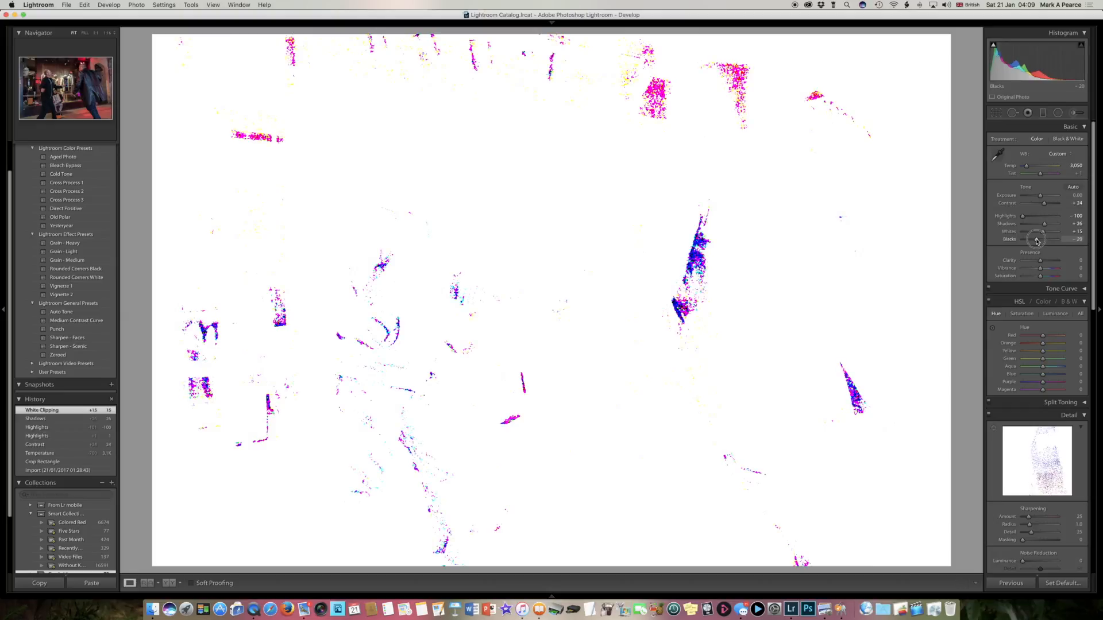
pyautogui.moveTo(1036, 240)
pyautogui.mouseDown()
pyautogui.moveTo(1046, 242)
pyautogui.moveTo(1037, 241)
pyautogui.mouseUp()
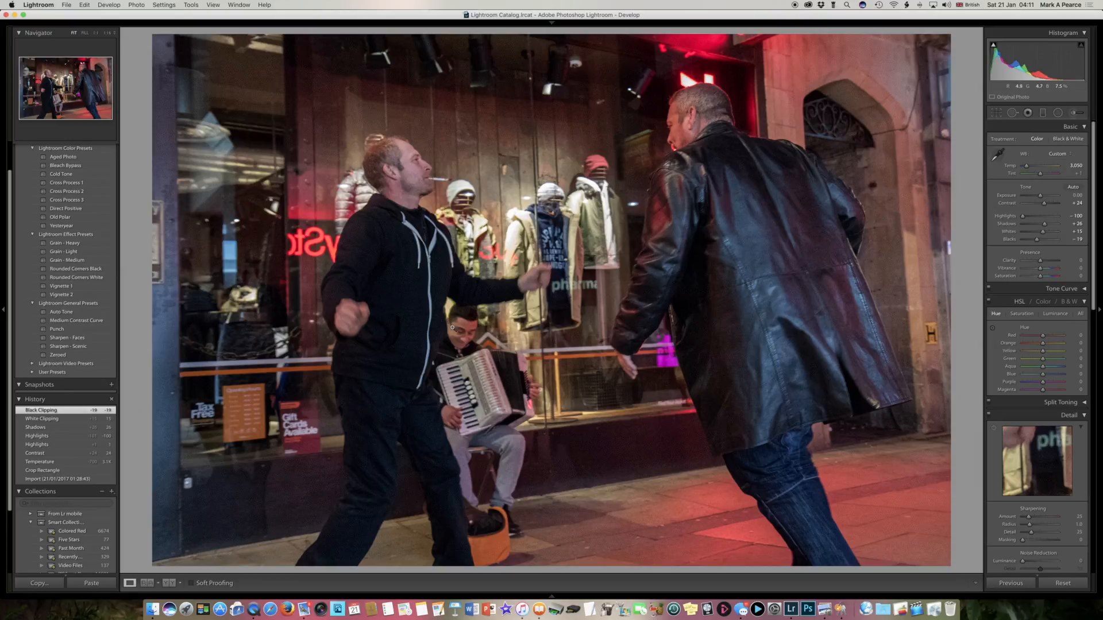
# Try the Clarity extremes of +100 and −100 on the photo and reset Clarity to 0
pyautogui.moveTo(1040, 262); pyautogui.dragTo(1069, 265)
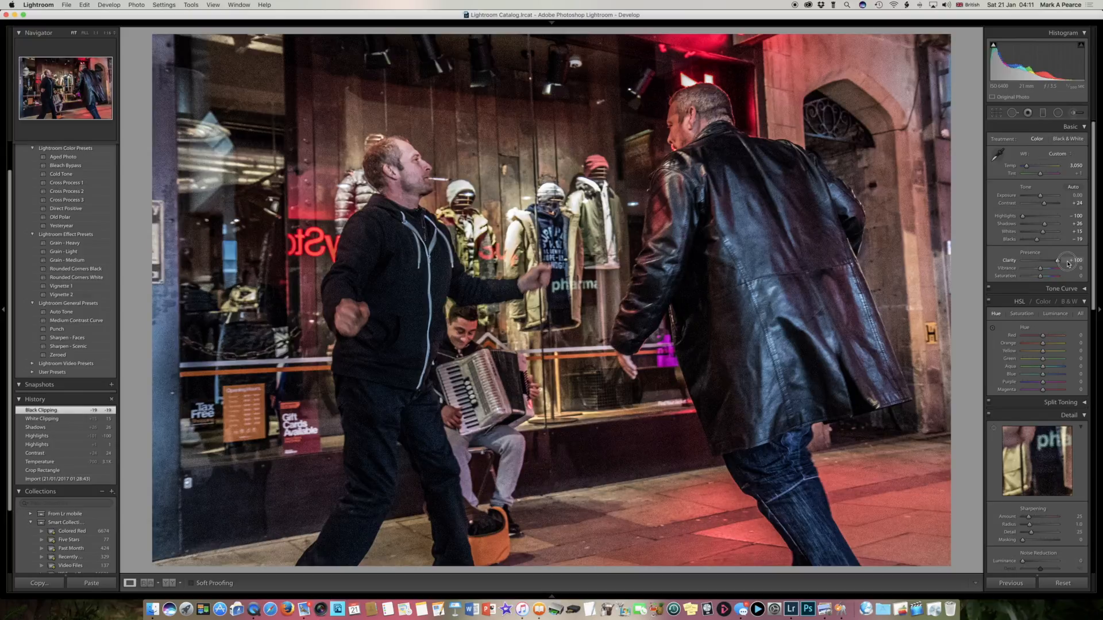
pyautogui.moveTo(1069, 263); pyautogui.dragTo(1004, 263)
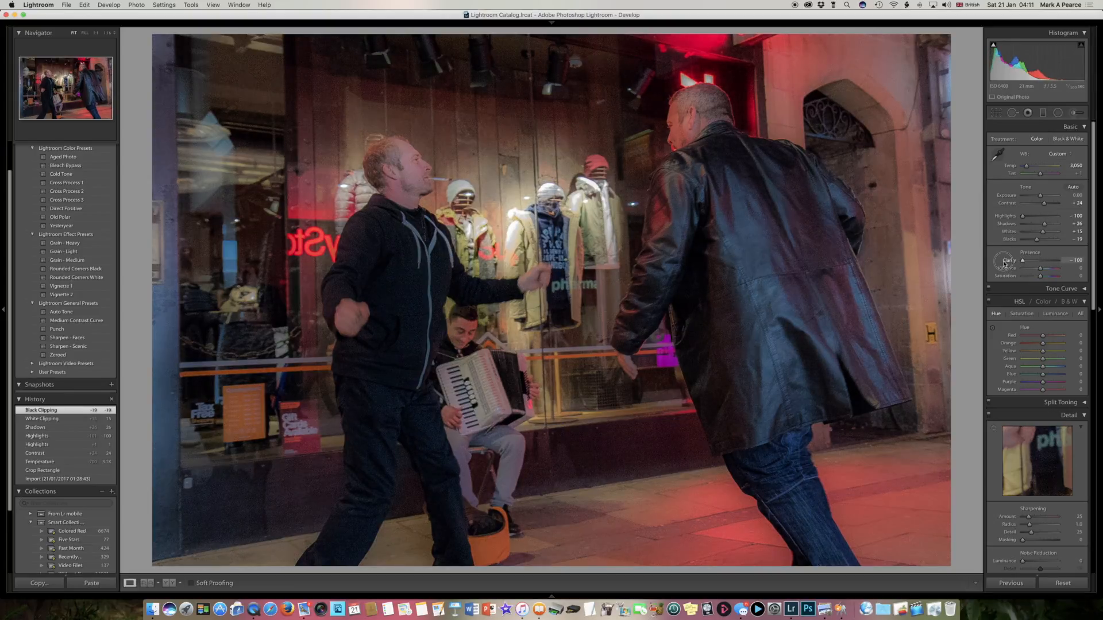
pyautogui.moveTo(1005, 264); pyautogui.dragTo(1033, 262)
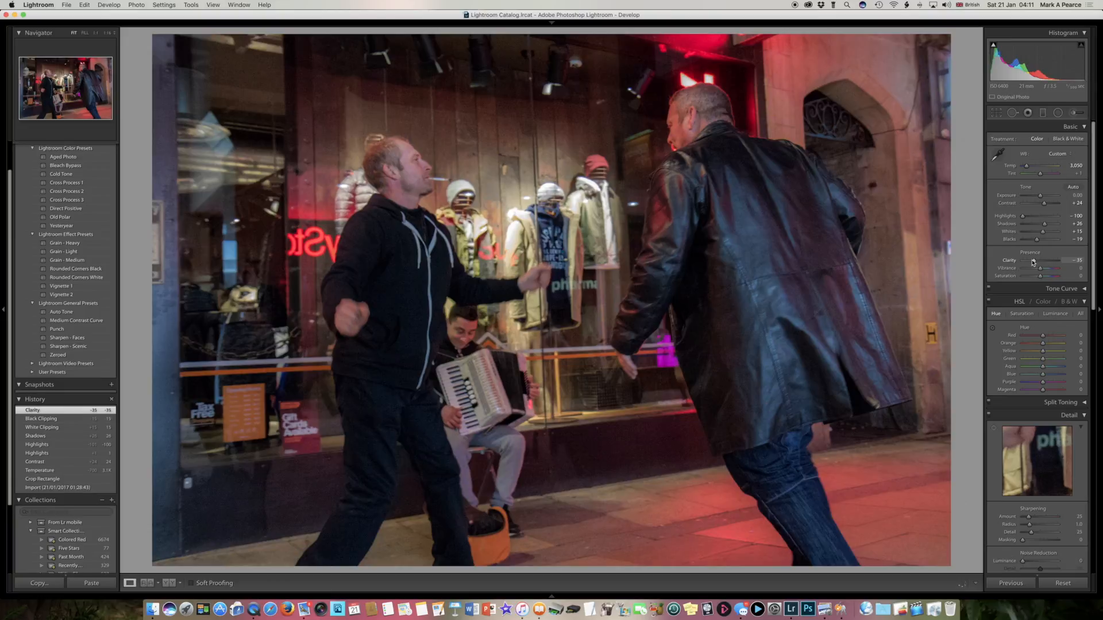
pyautogui.doubleClick(1012, 265)
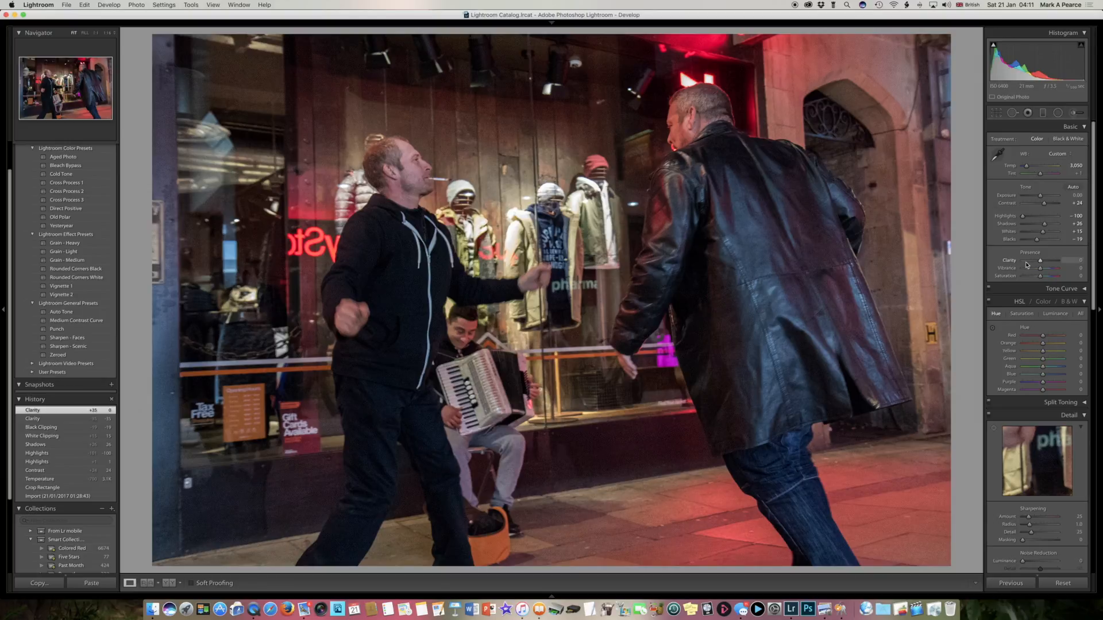
pyautogui.moveTo(1040, 265); pyautogui.dragTo(1027, 264)
pyautogui.doubleClick(1011, 263)
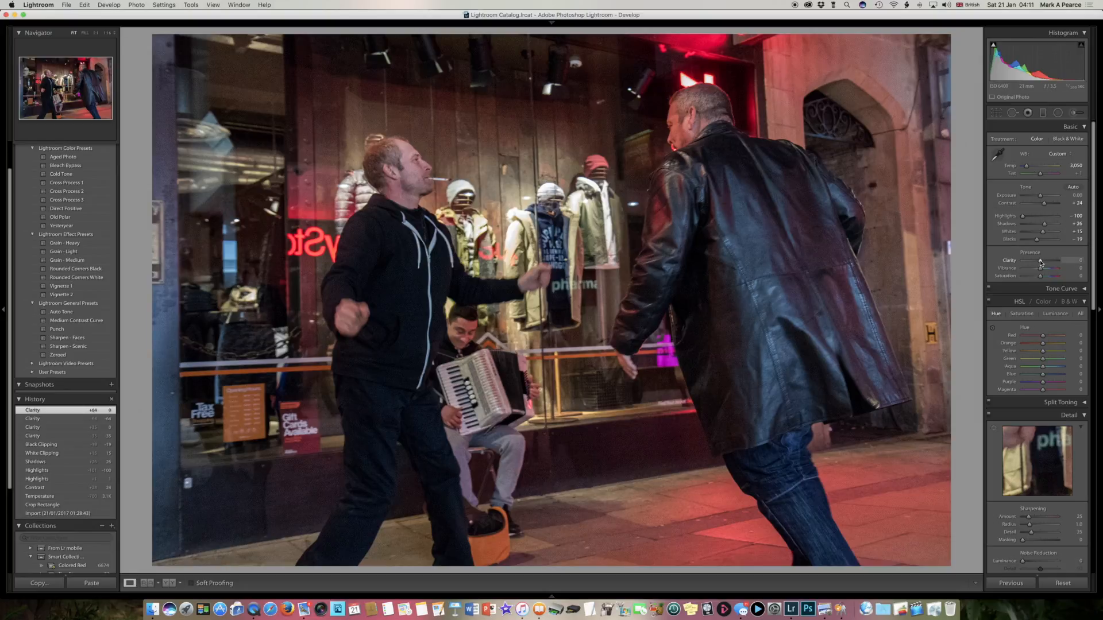
# Set the photo's Clarity to +18
pyautogui.moveTo(1040, 263); pyautogui.dragTo(1044, 263)
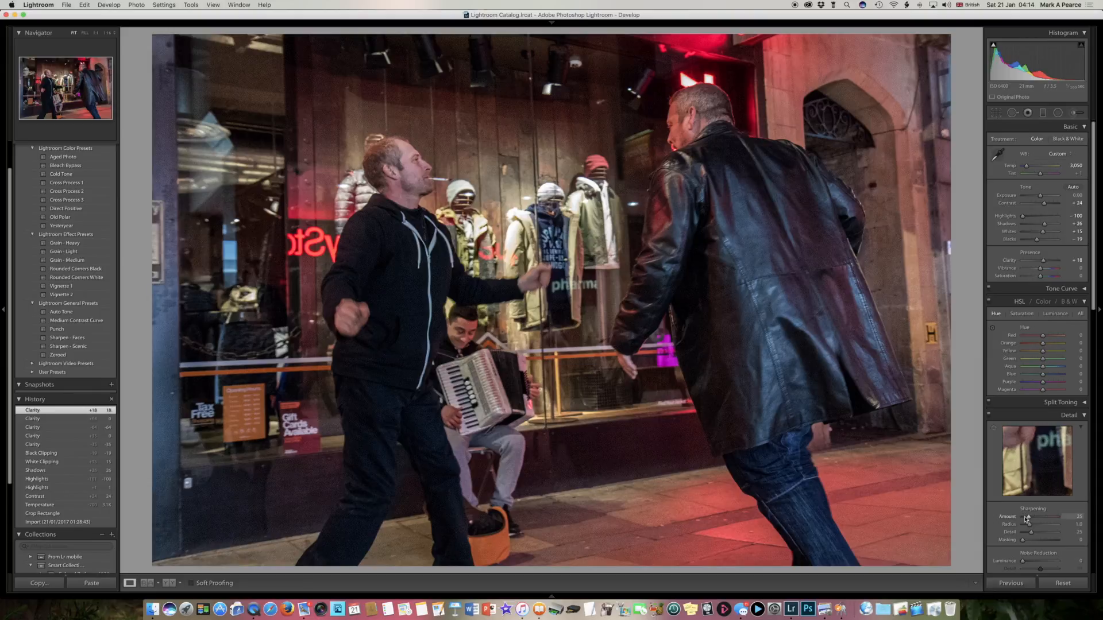
# Set the sharpening Amount to 69 and the Luminance noise reduction to 40
pyautogui.moveTo(1027, 518); pyautogui.dragTo(1039, 518)
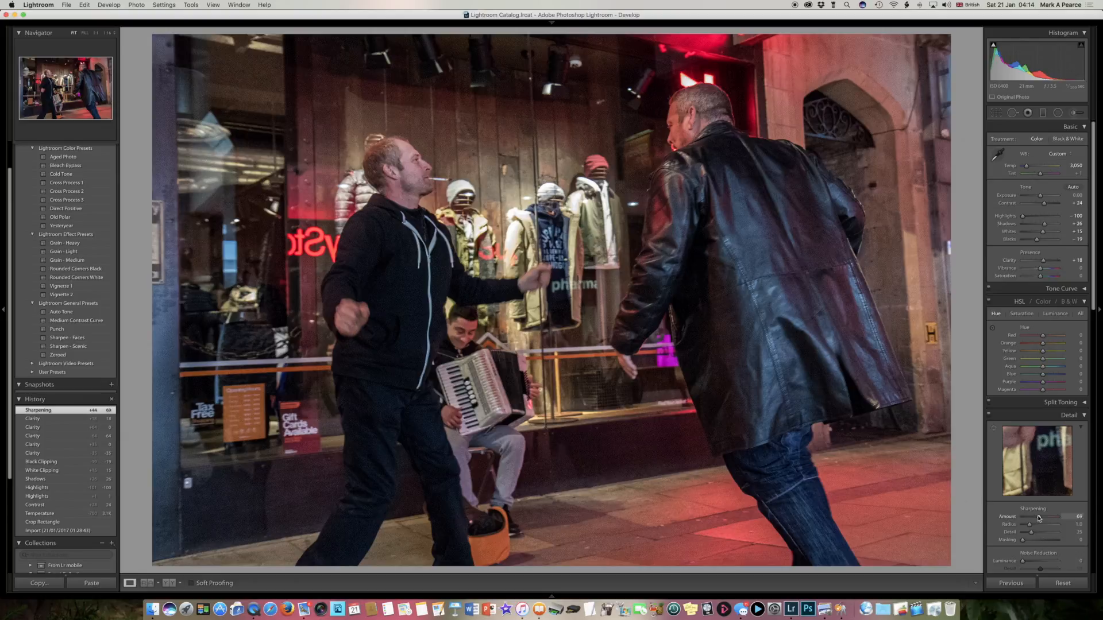
pyautogui.scroll(-3, 1040, 532)
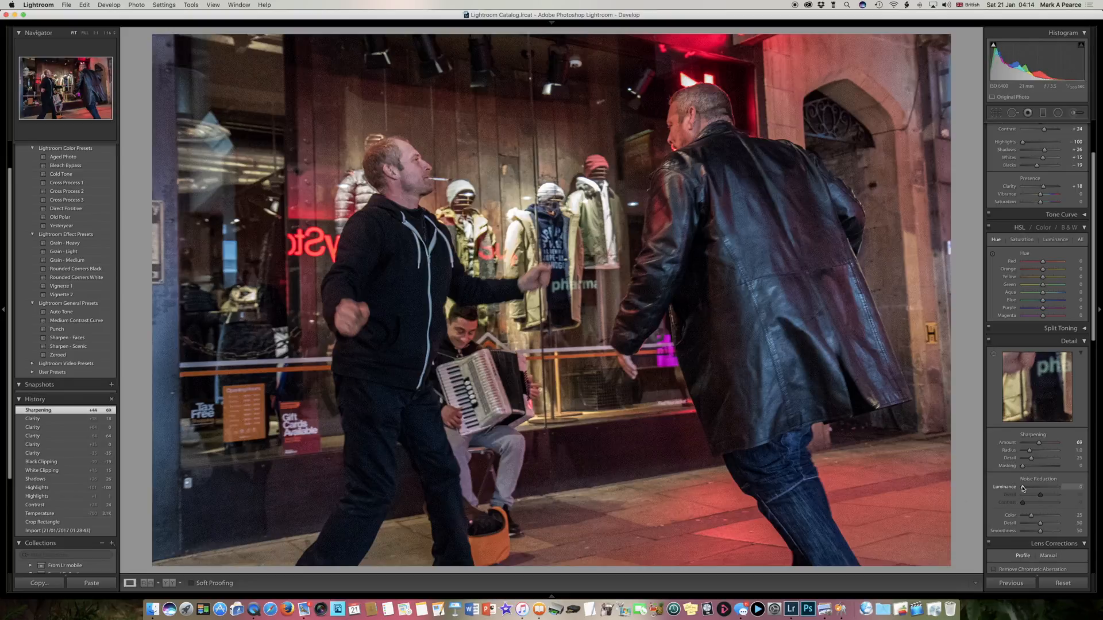
pyautogui.moveTo(1023, 488); pyautogui.dragTo(1037, 489)
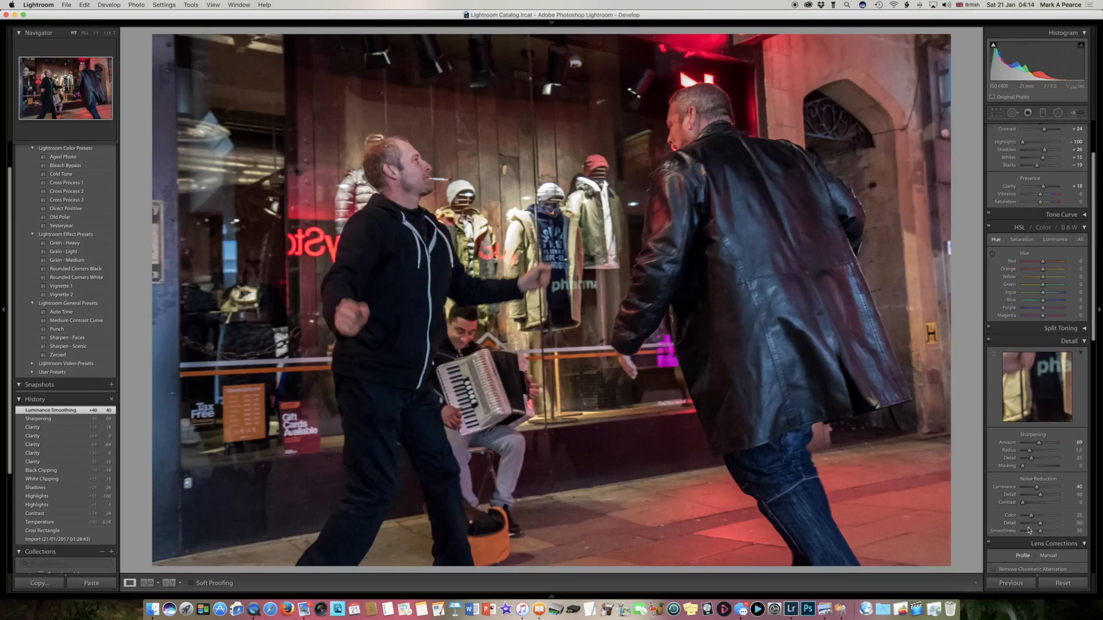
# Try Remove Chromatic Aberration on the photo and switch it back off
pyautogui.scroll(-8, 1030, 530)
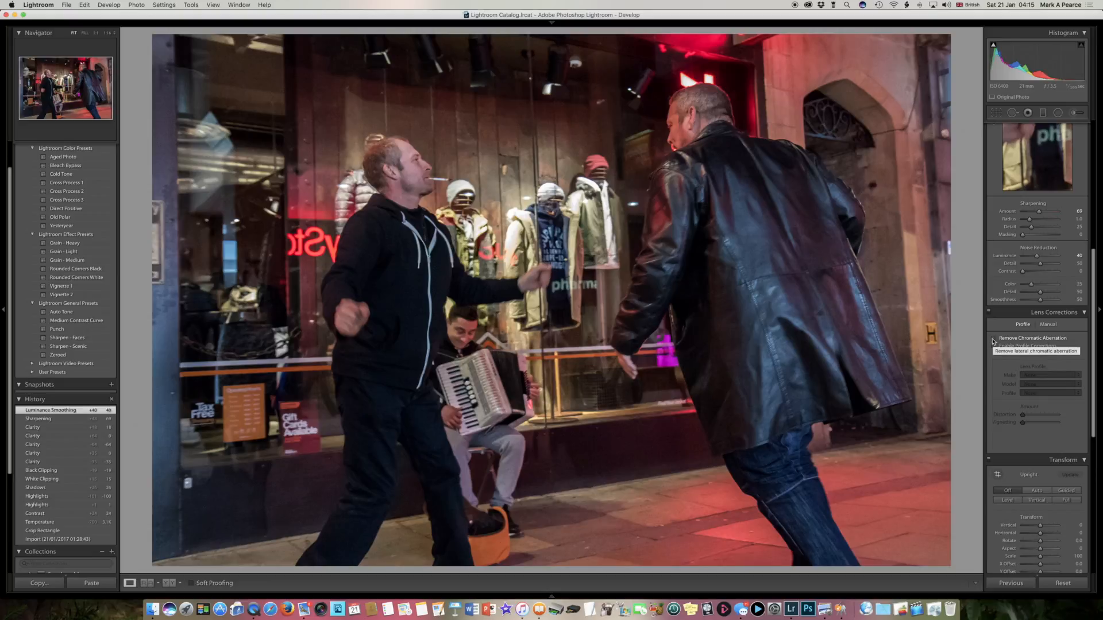
pyautogui.click(992, 339)
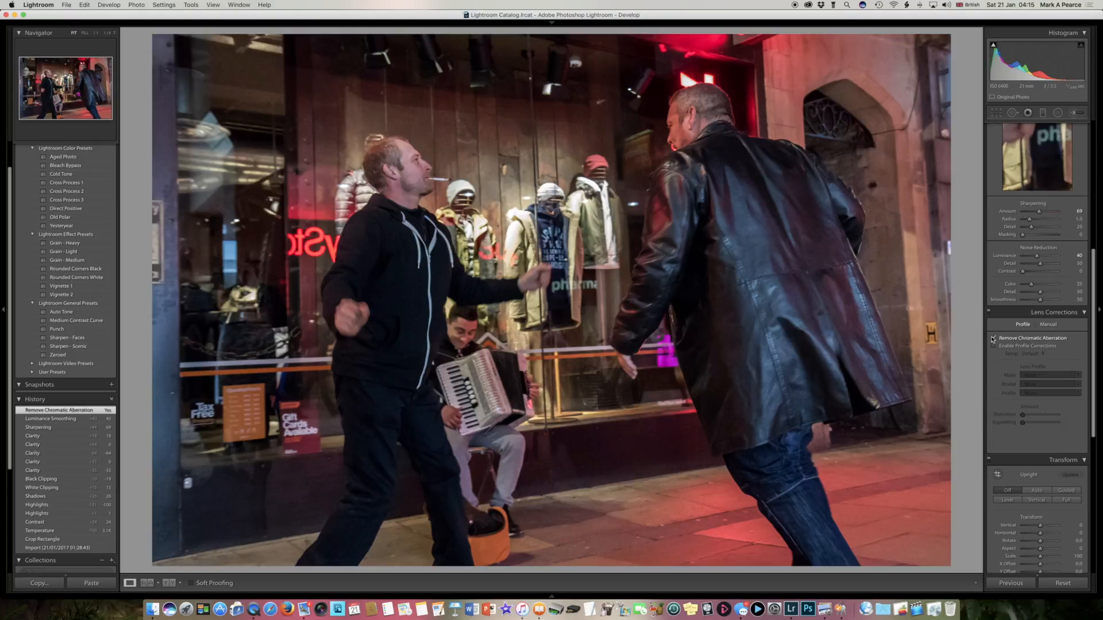
pyautogui.click(994, 338)
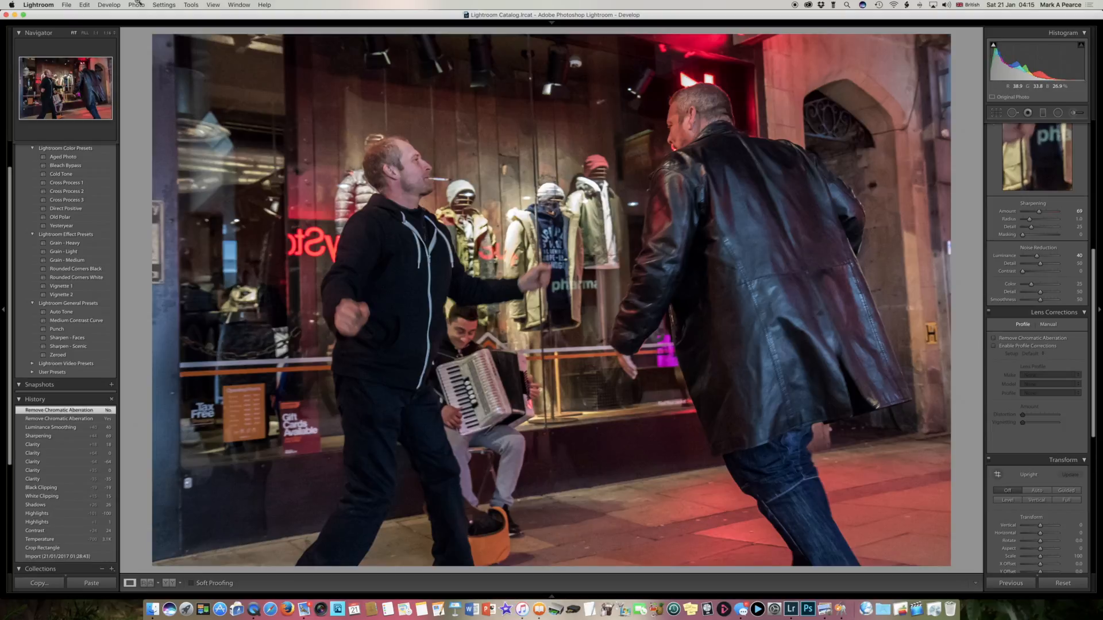
# Enable Remove Chromatic Aberration while checking the colour fringes around the smoking man's face and hoodie cords up close
pyautogui.click(199, 79)
pyautogui.click(199, 80)
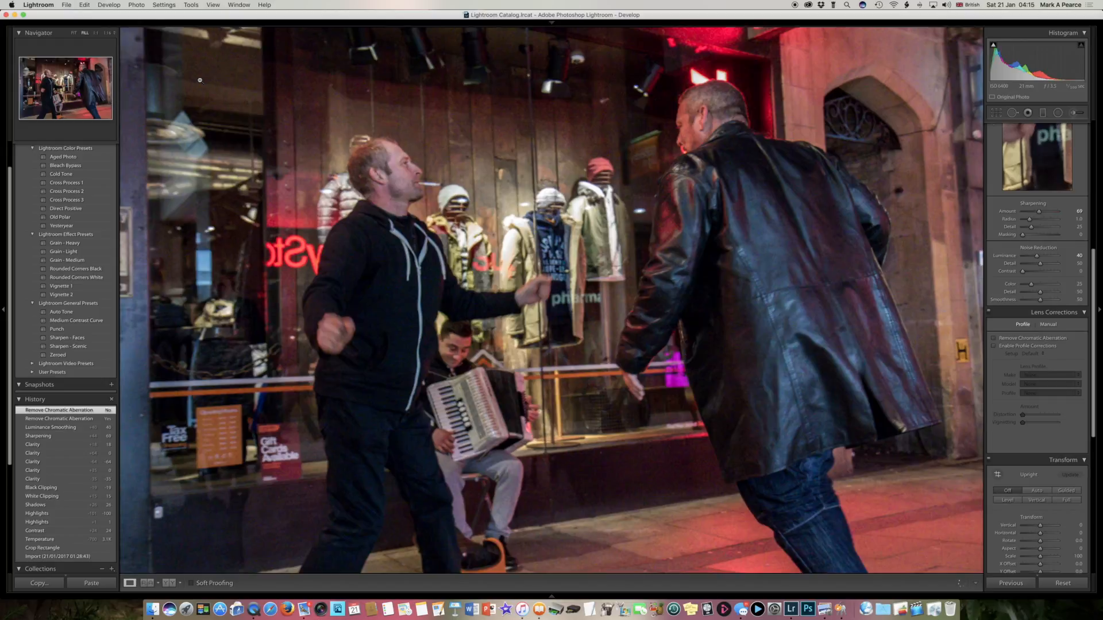
pyautogui.click(107, 33)
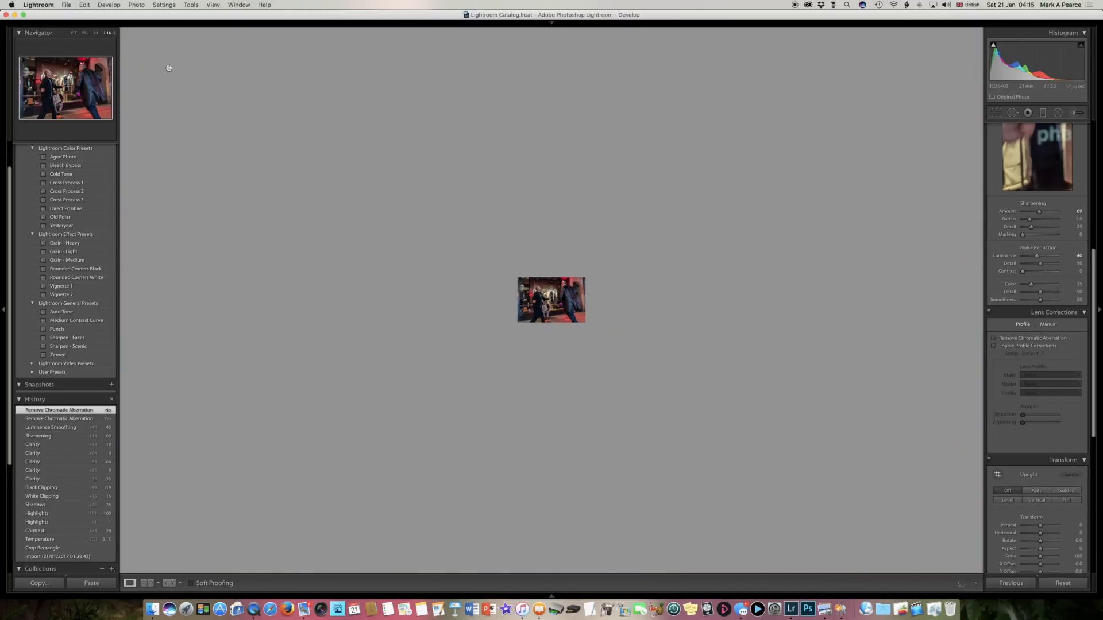
pyautogui.click(555, 303)
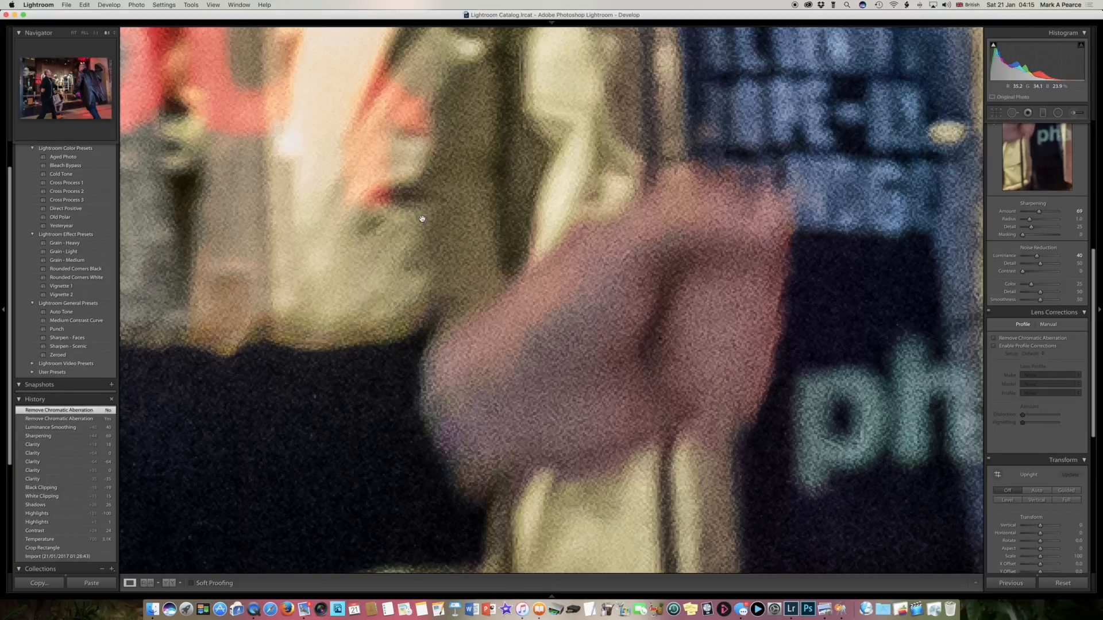
pyautogui.hscroll(-5, 422, 219)
pyautogui.hscroll(-10, 422, 218)
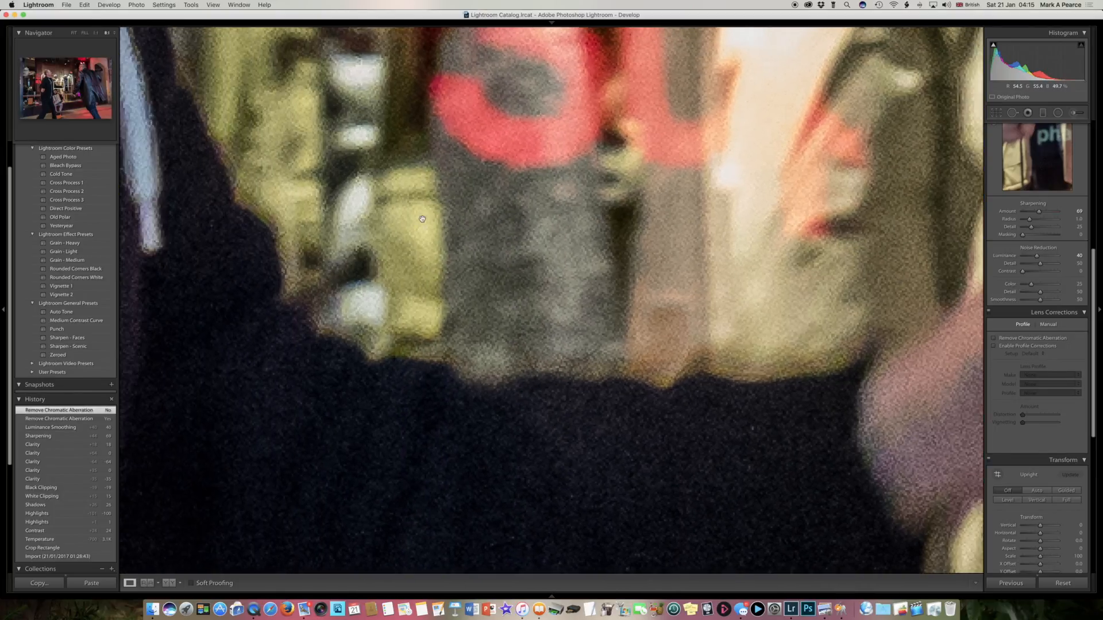
pyautogui.hscroll(-10, 422, 219)
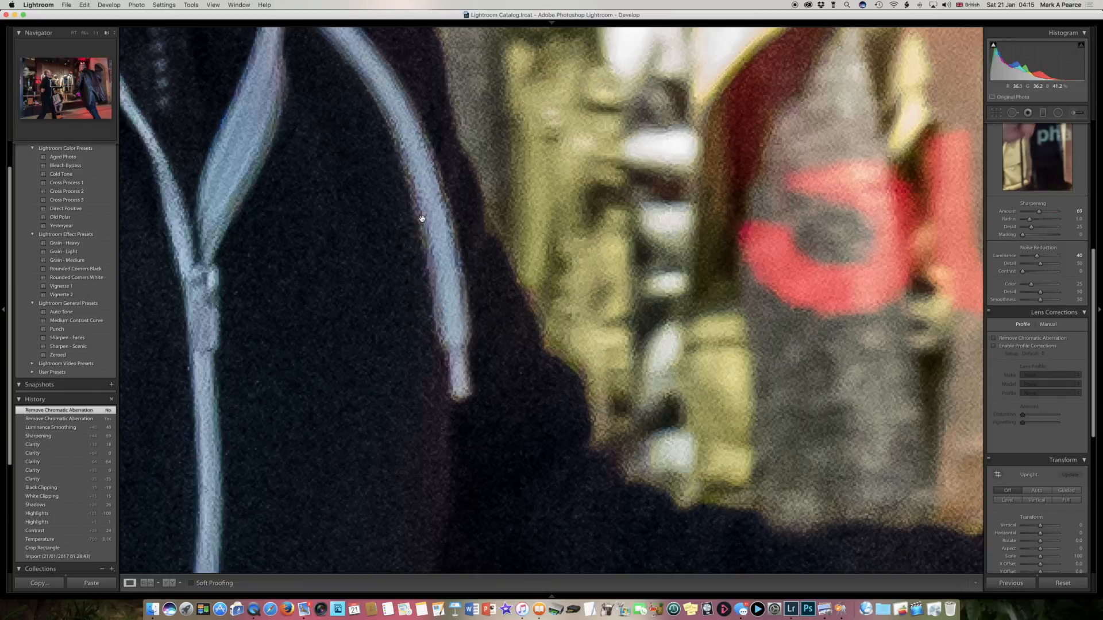
pyautogui.scroll(10, 422, 219)
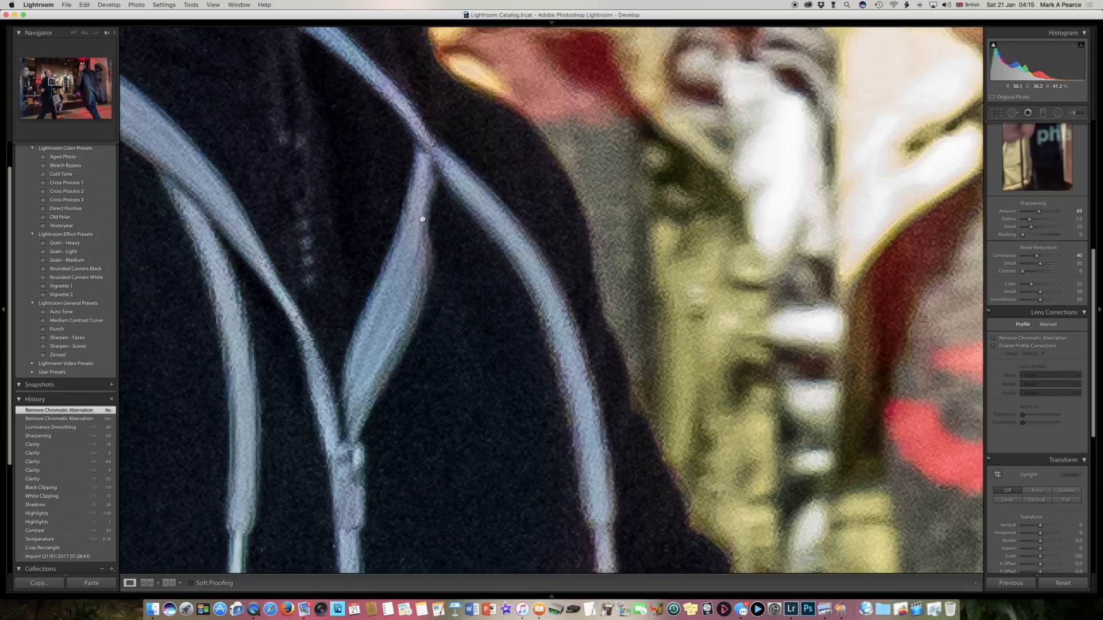
pyautogui.scroll(10, 423, 218)
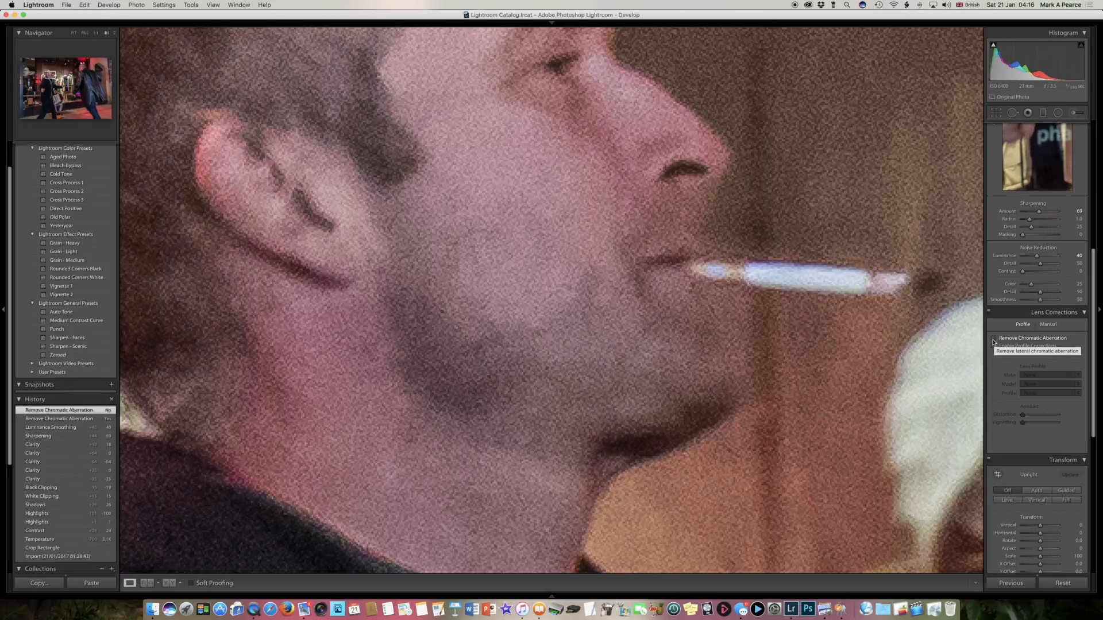
pyautogui.click(993, 342)
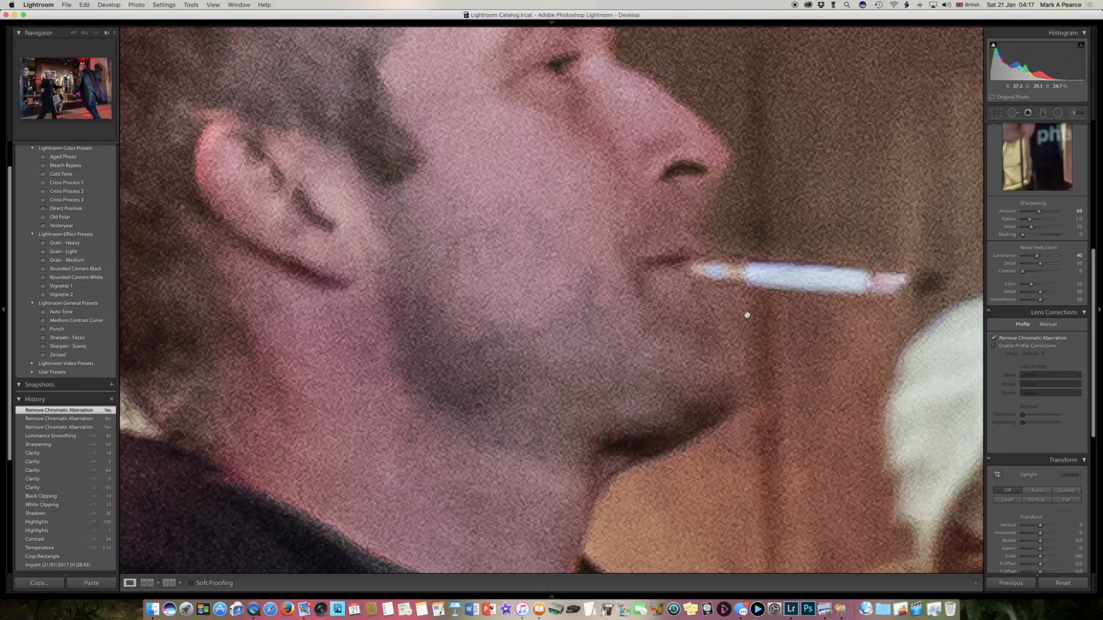
# Enable the lens profile corrections, comparing the photo with them off and on
pyautogui.click(96, 32)
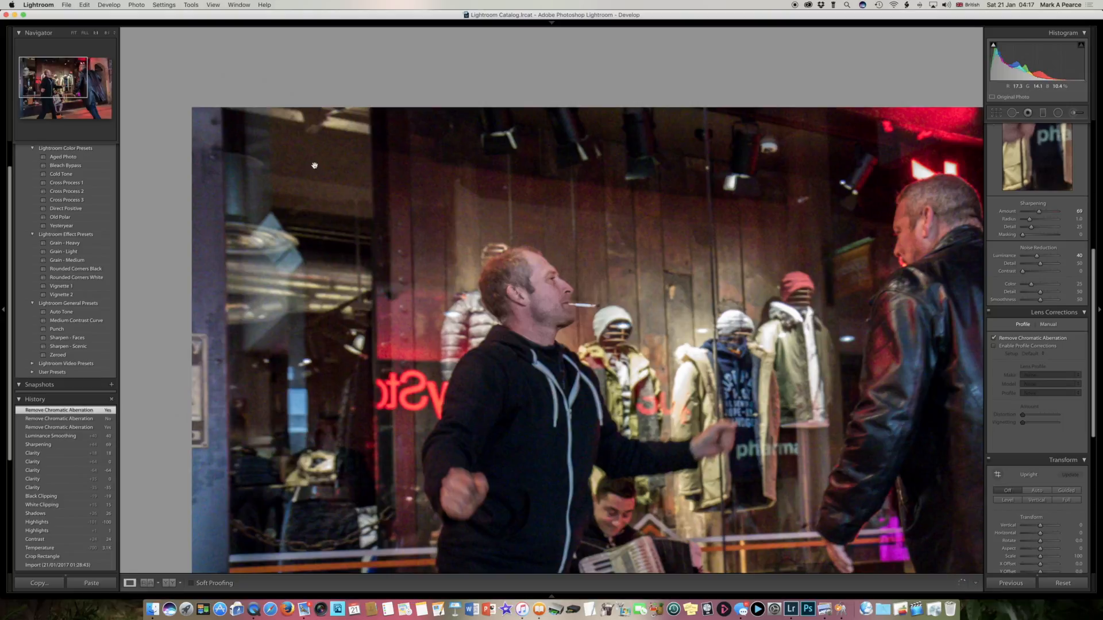
pyautogui.scroll(-4, 533, 393)
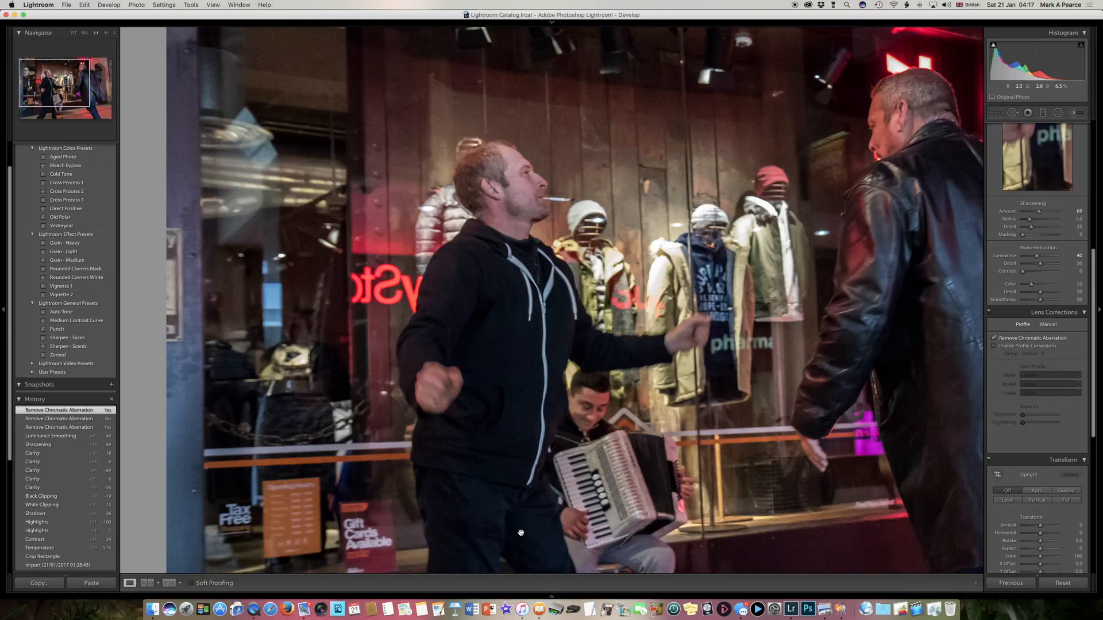
pyautogui.scroll(-1, 518, 533)
pyautogui.scroll(-3, 518, 533)
pyautogui.hscroll(3, 518, 533)
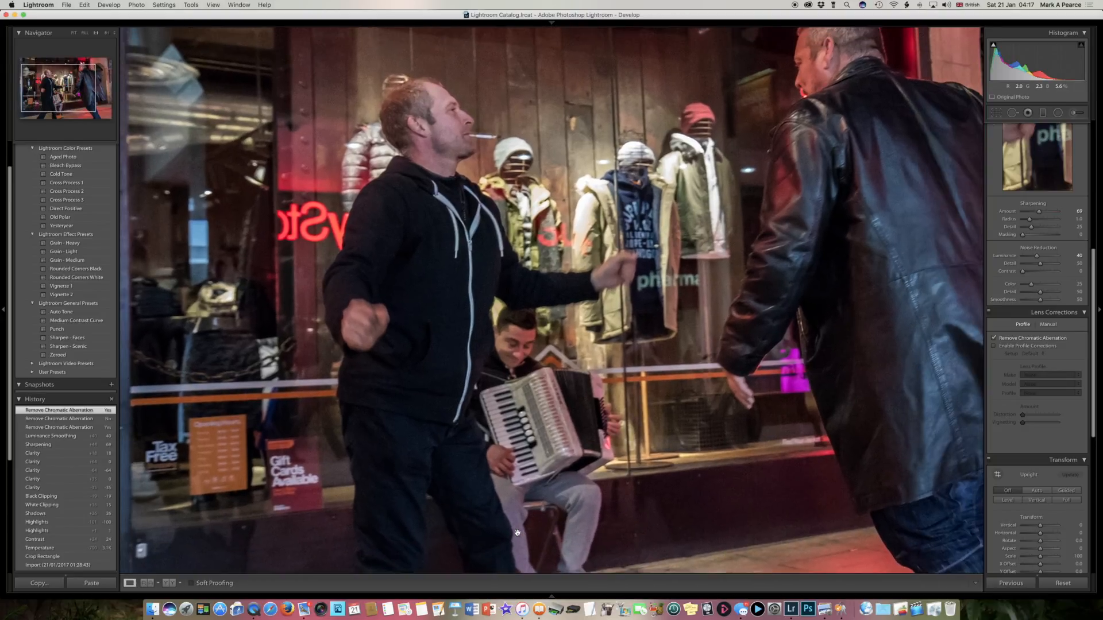
pyautogui.scroll(2, 518, 533)
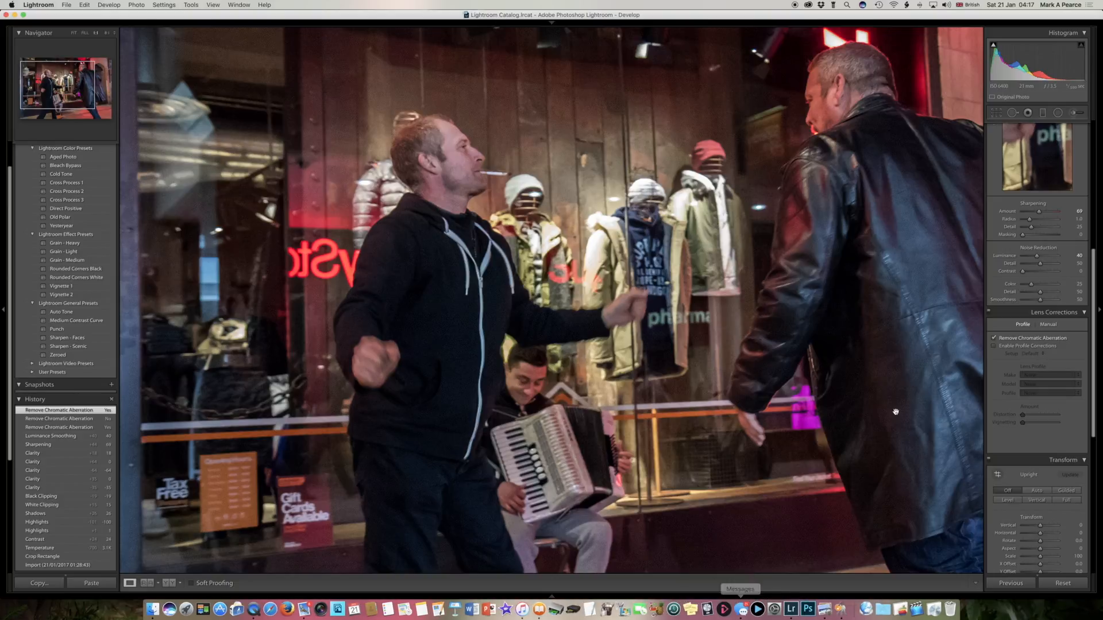
pyautogui.click(995, 347)
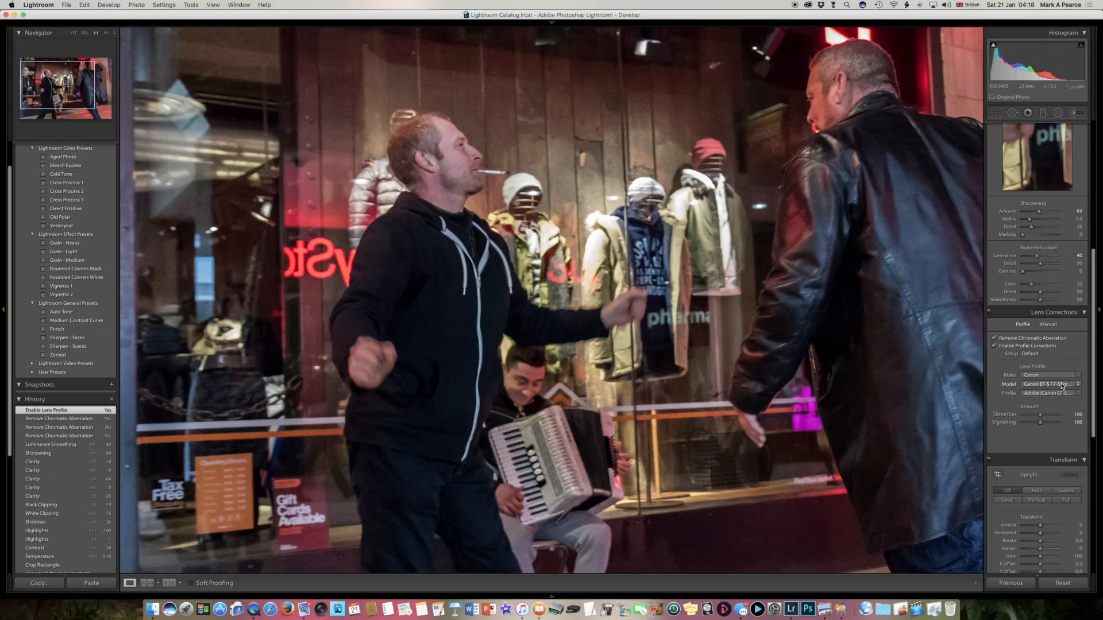
pyautogui.click(994, 346)
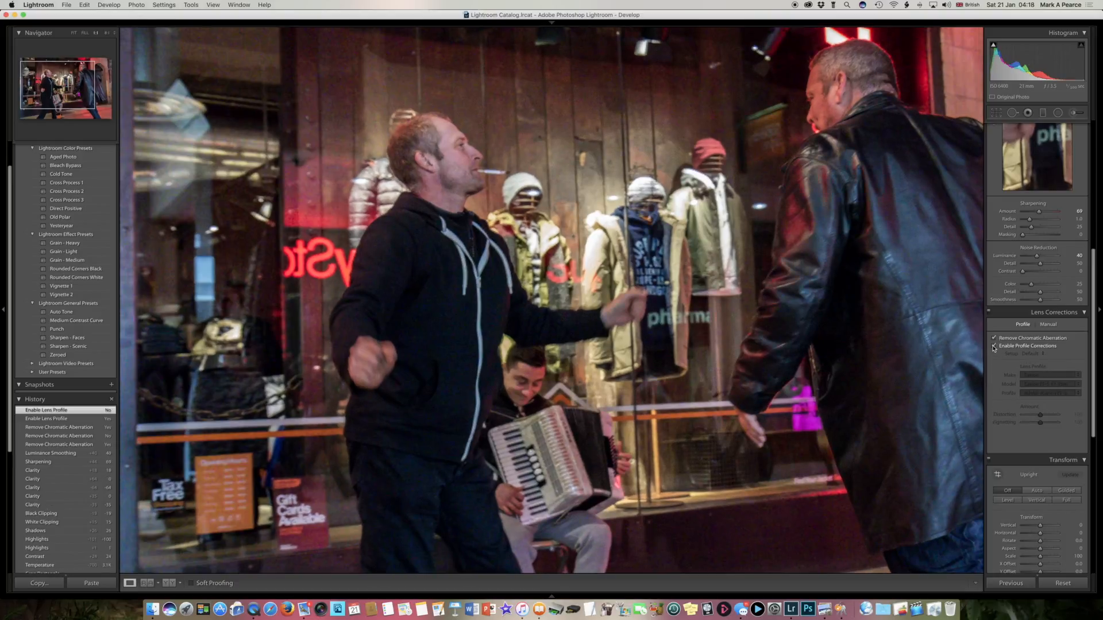
pyautogui.click(994, 347)
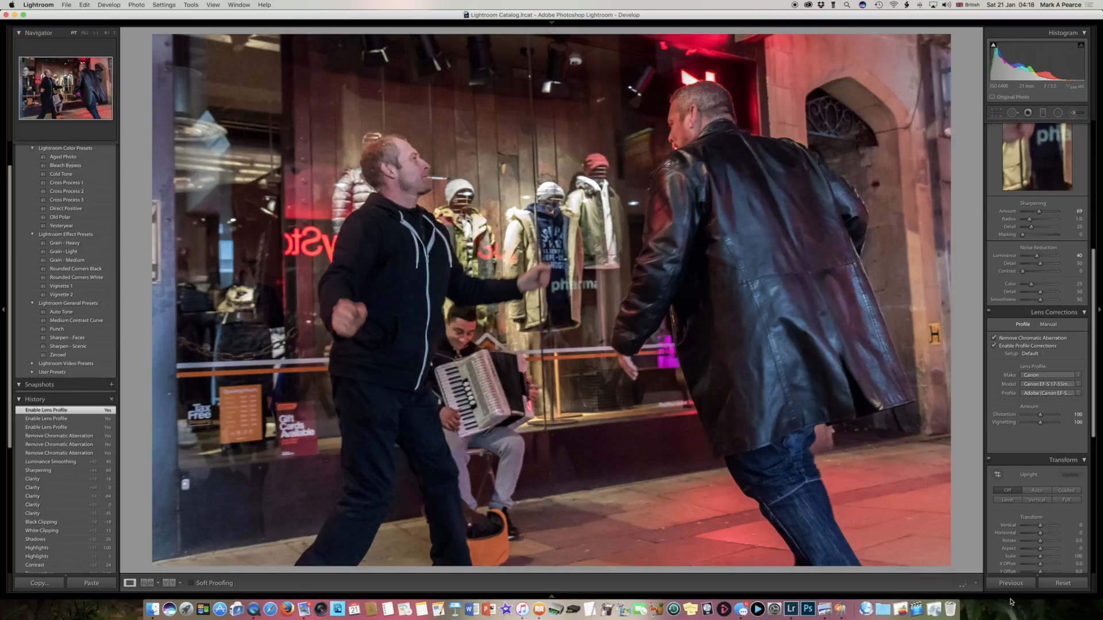
# Try the post-crop vignette Amount at slight negative values and at the extremes of −100 and +100, and reset it to 0
pyautogui.scroll(-5, 1034, 411)
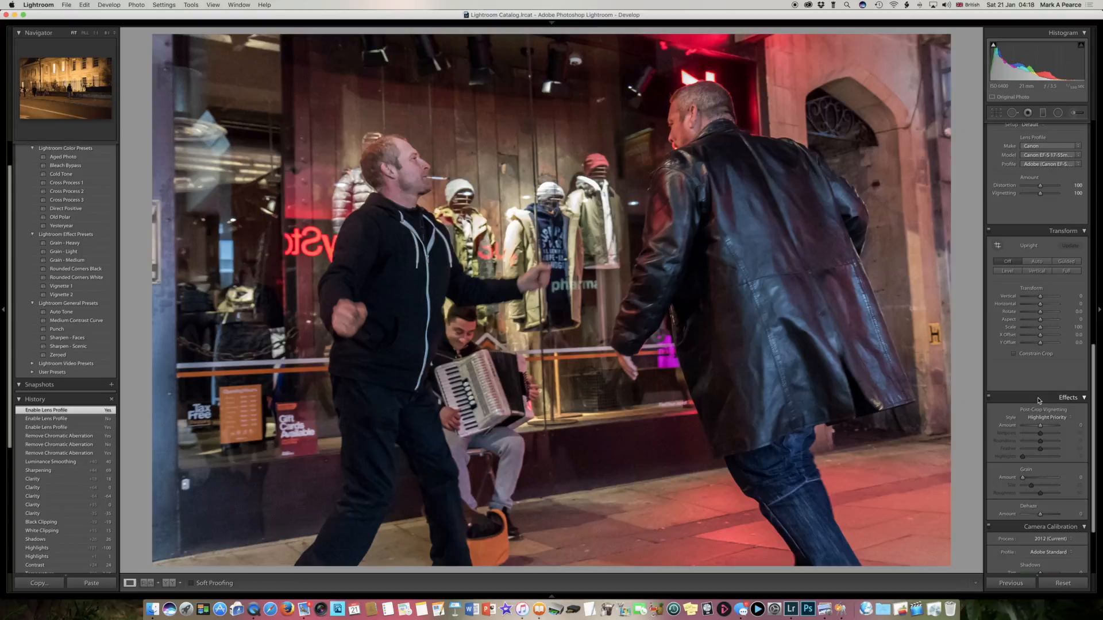
pyautogui.click(1040, 427)
pyautogui.moveTo(1041, 428); pyautogui.dragTo(1038, 428)
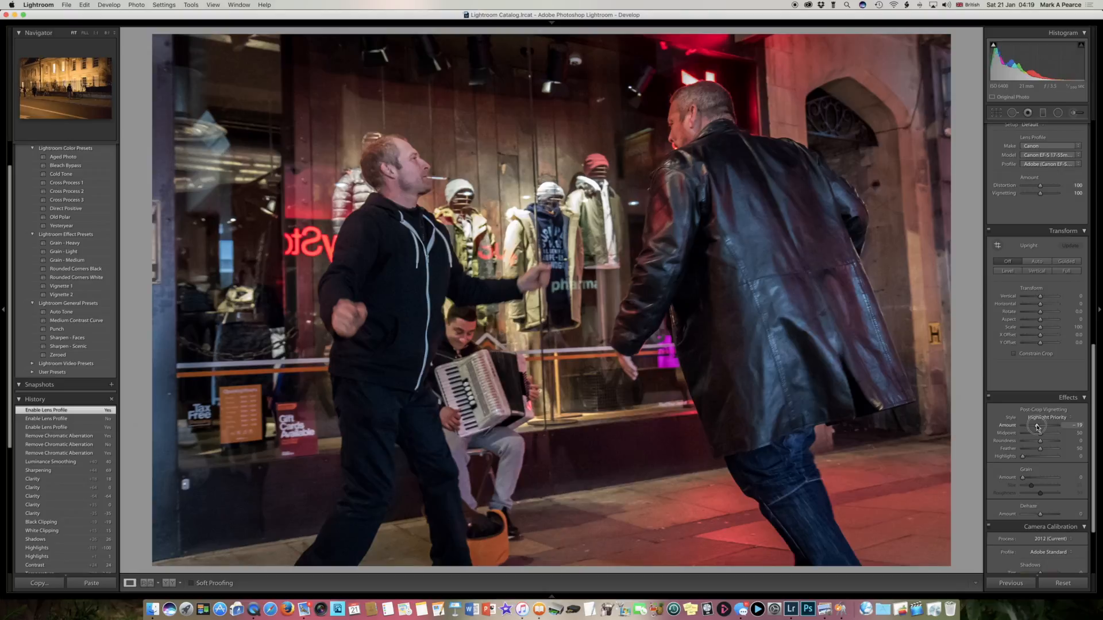
pyautogui.moveTo(1038, 428); pyautogui.dragTo(1039, 427)
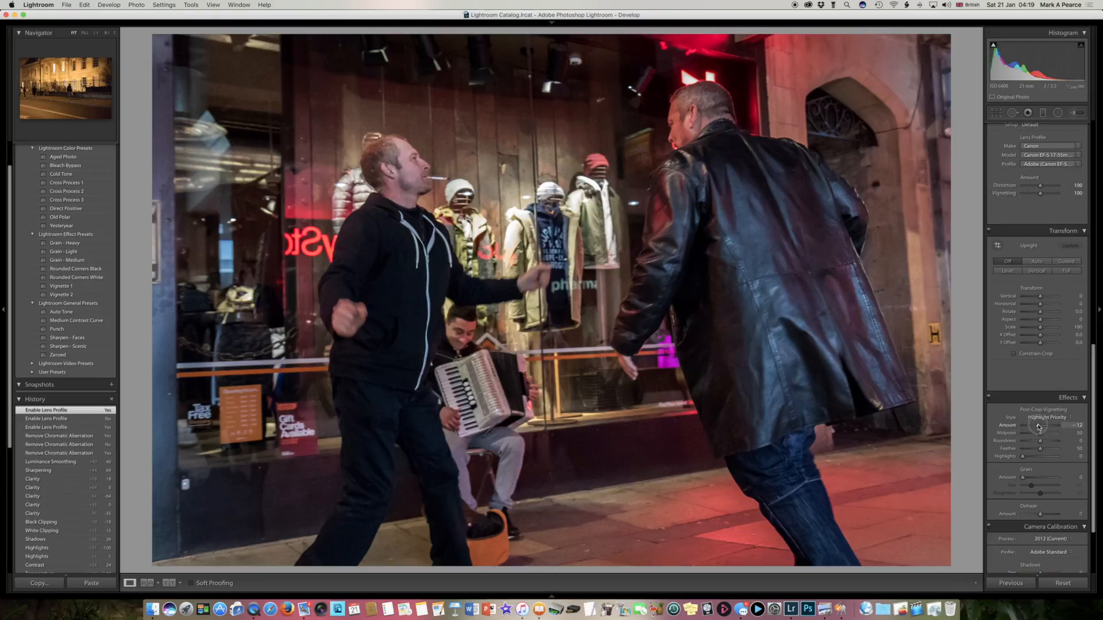
pyautogui.moveTo(1038, 426); pyautogui.dragTo(1039, 426)
pyautogui.moveTo(1039, 426); pyautogui.dragTo(1040, 426)
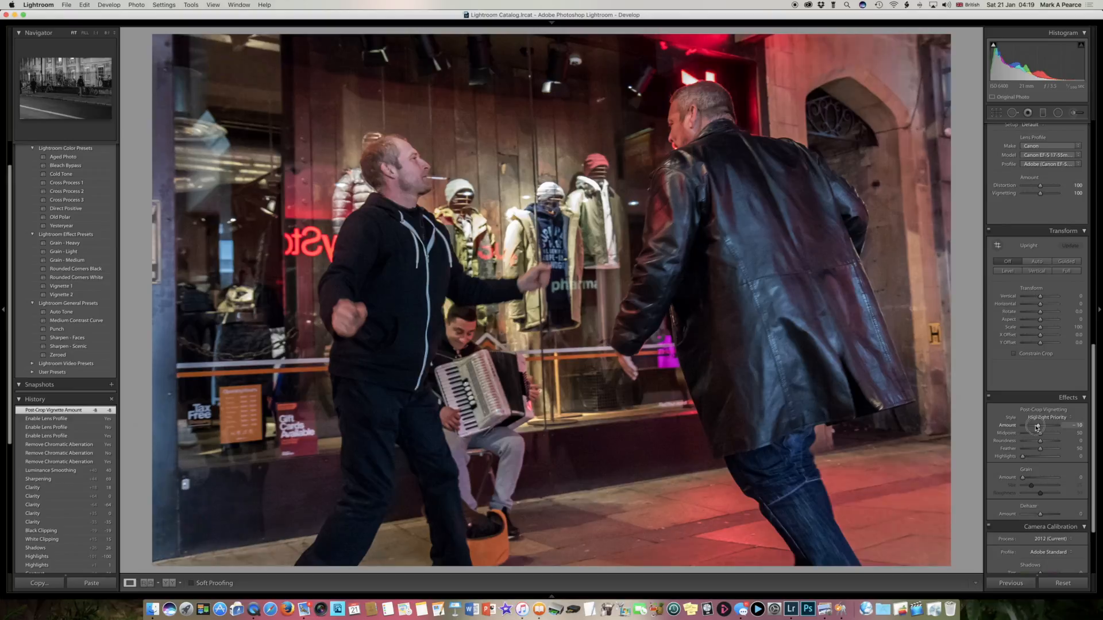
pyautogui.moveTo(1039, 426); pyautogui.dragTo(1021, 427)
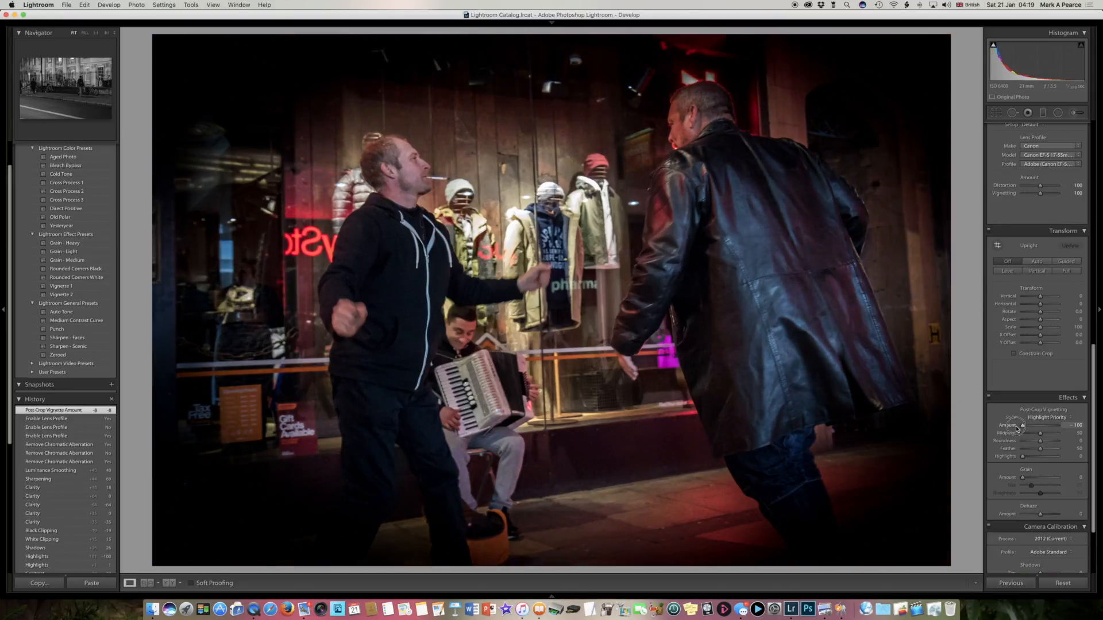
pyautogui.moveTo(1016, 428); pyautogui.dragTo(1064, 428)
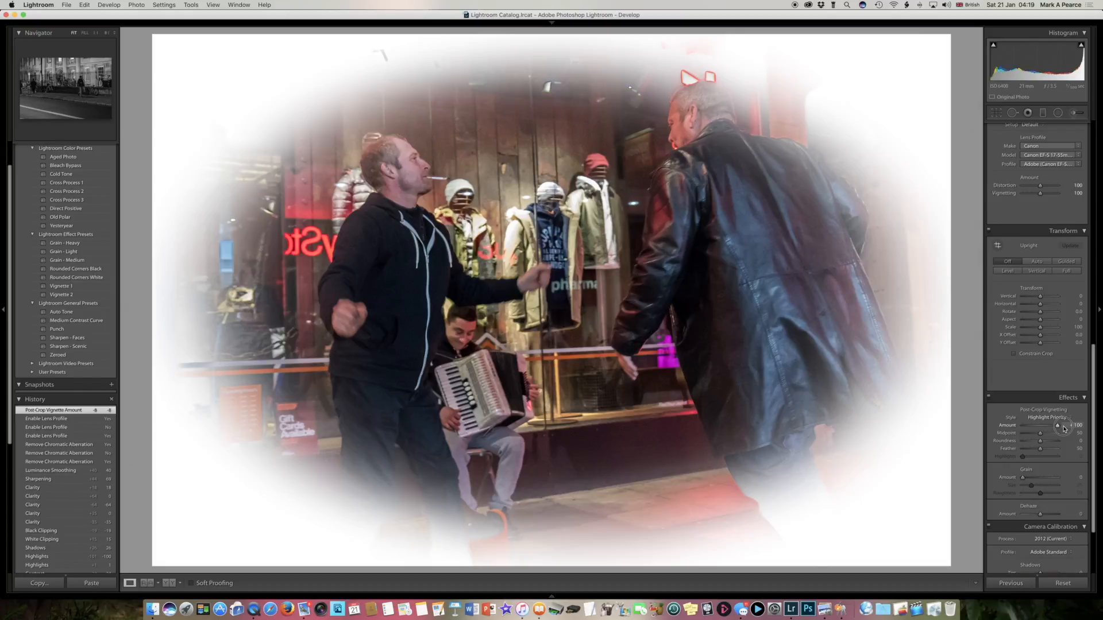
pyautogui.moveTo(1063, 428); pyautogui.dragTo(1058, 428)
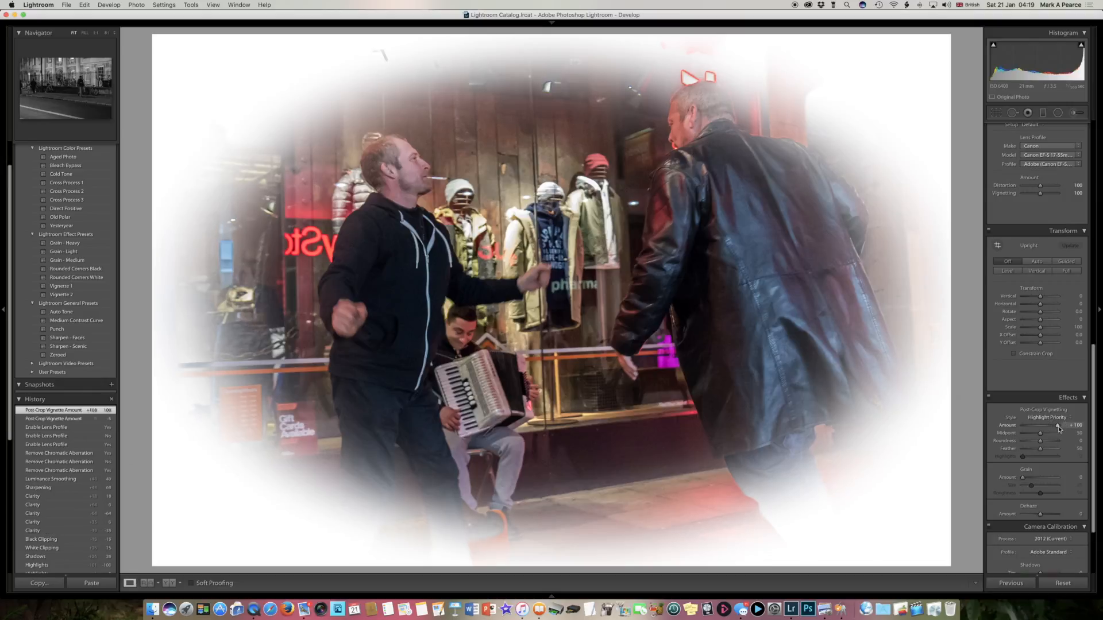
pyautogui.doubleClick(1010, 426)
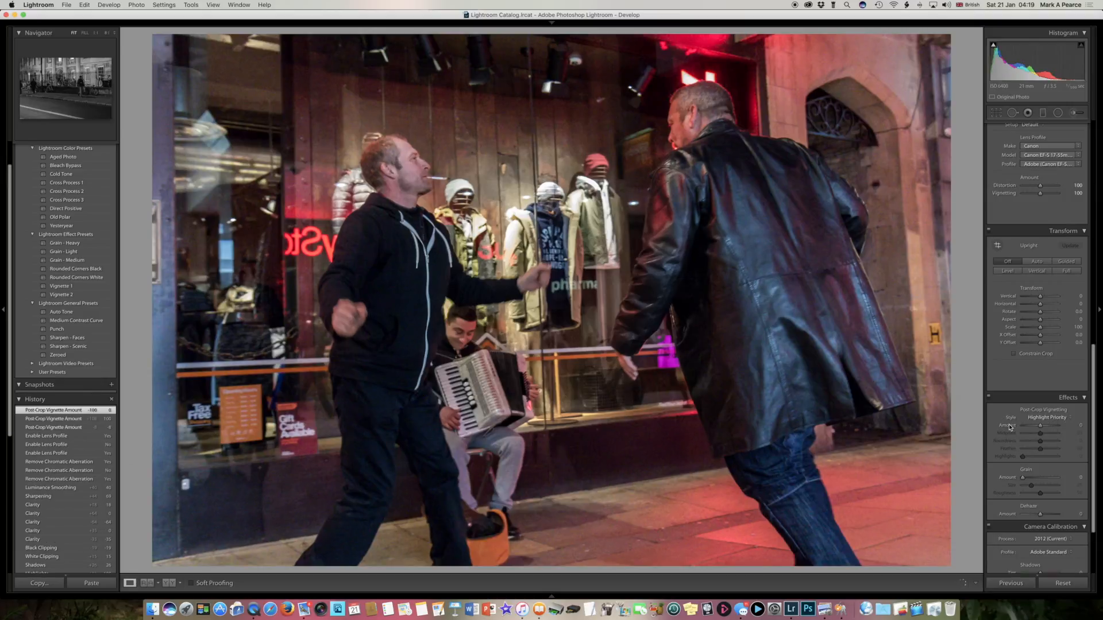
# Set the post-crop vignette Amount to −11 and the Dehaze Amount to +38
pyautogui.moveTo(1039, 428); pyautogui.dragTo(1038, 429)
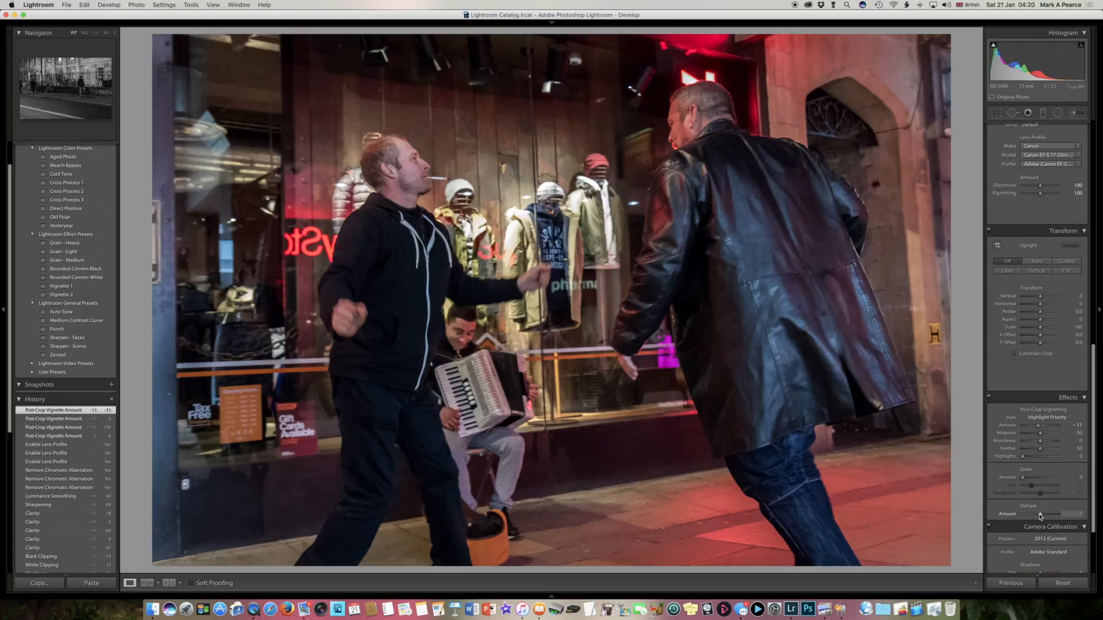
pyautogui.moveTo(1040, 516); pyautogui.dragTo(1015, 518)
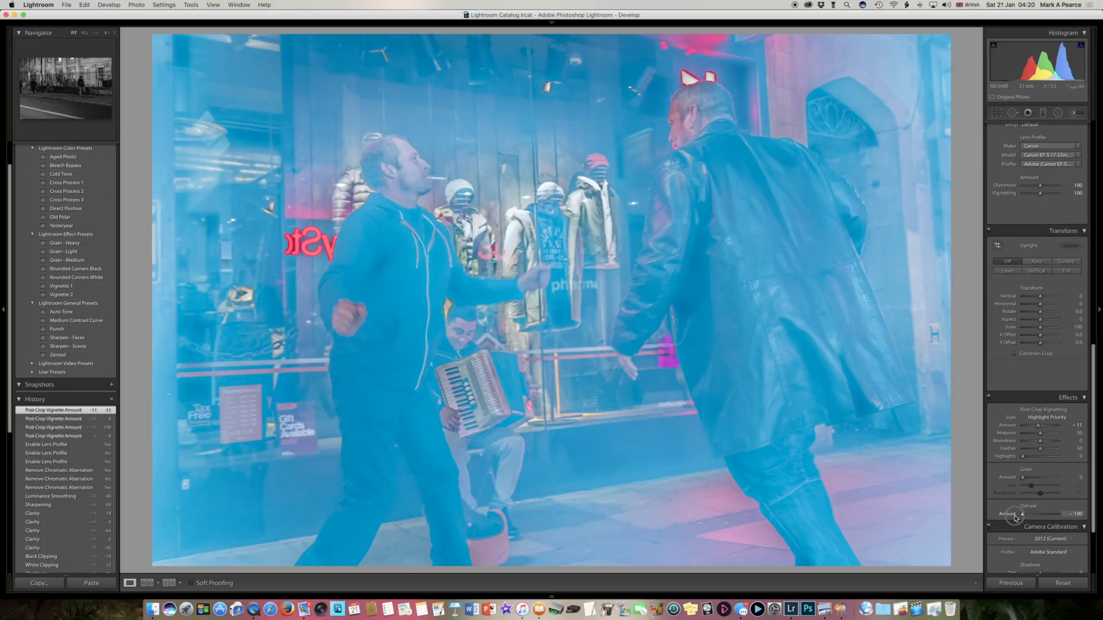
pyautogui.moveTo(1014, 518); pyautogui.dragTo(1040, 515)
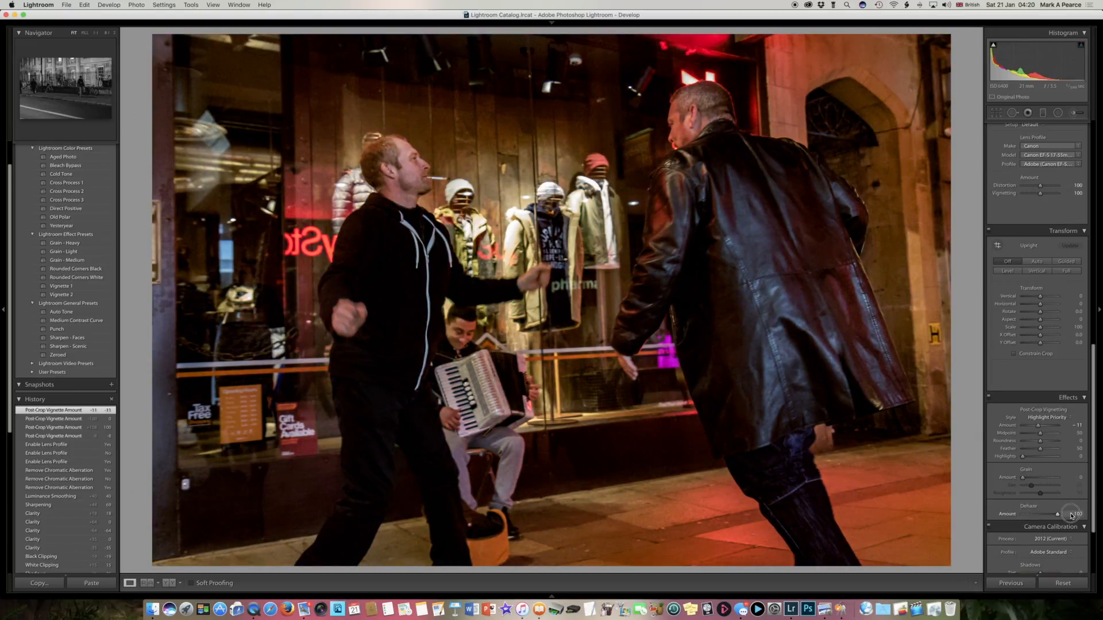
pyautogui.moveTo(1071, 515); pyautogui.dragTo(1047, 520)
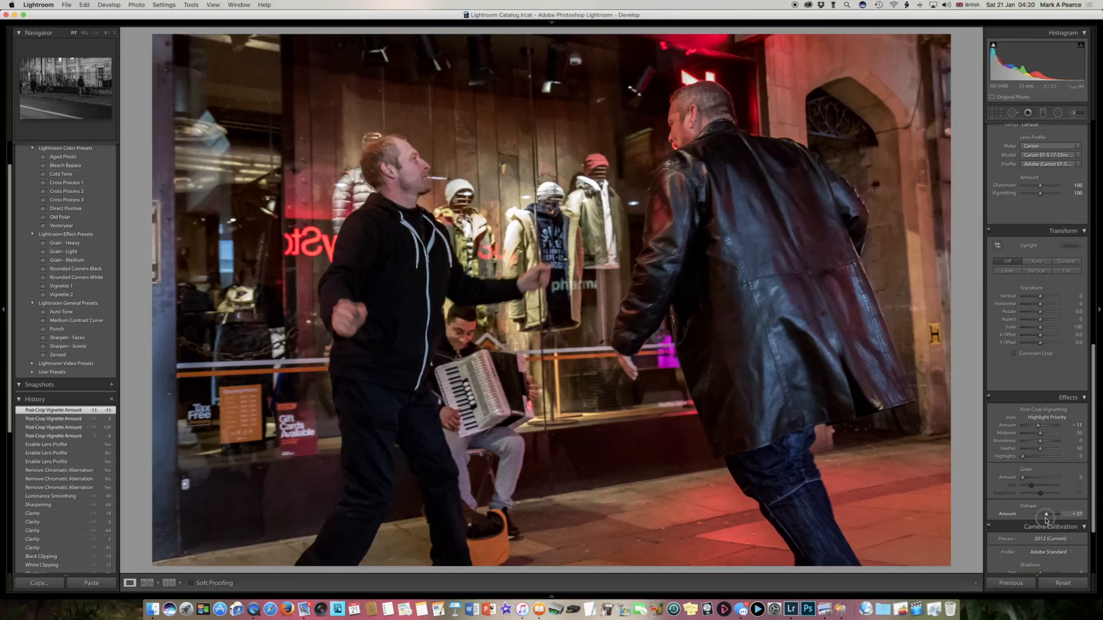
pyautogui.moveTo(1047, 520); pyautogui.dragTo(1047, 520)
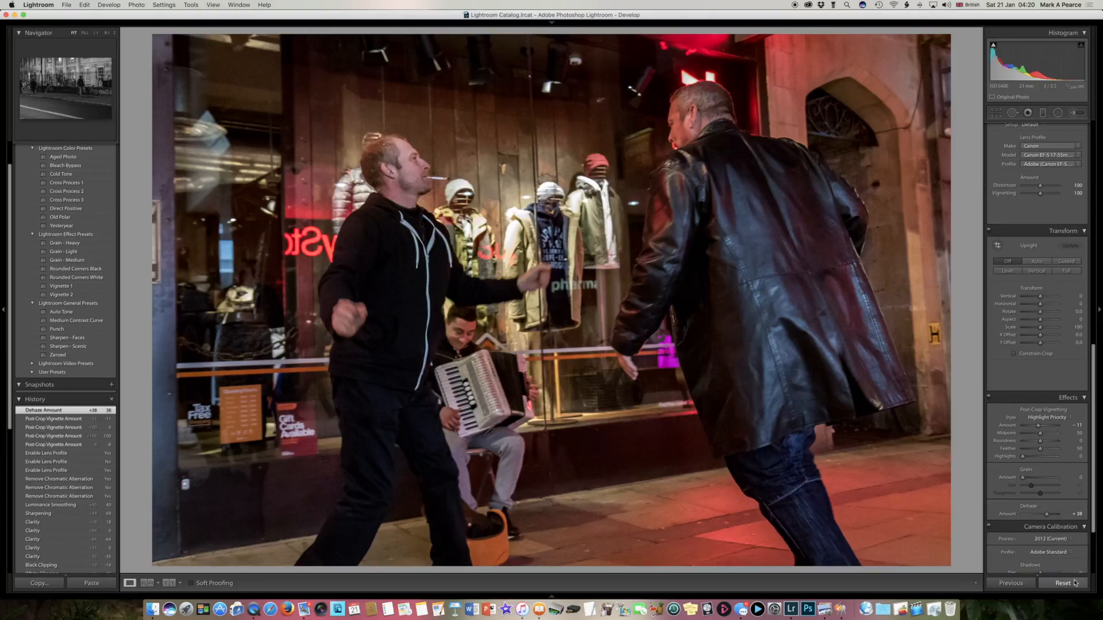
# Set the Shadows to +64 and the Exposure to +0.50 to brighten the photo
pyautogui.scroll(-4, 1044, 561)
pyautogui.scroll(1, 1045, 560)
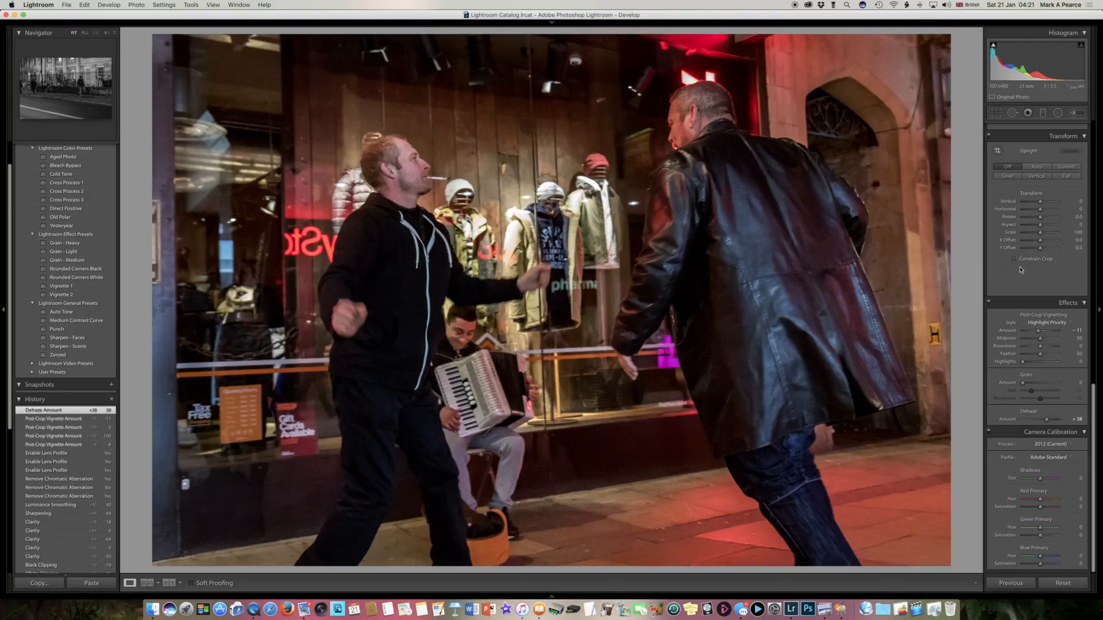
pyautogui.scroll(15, 1020, 269)
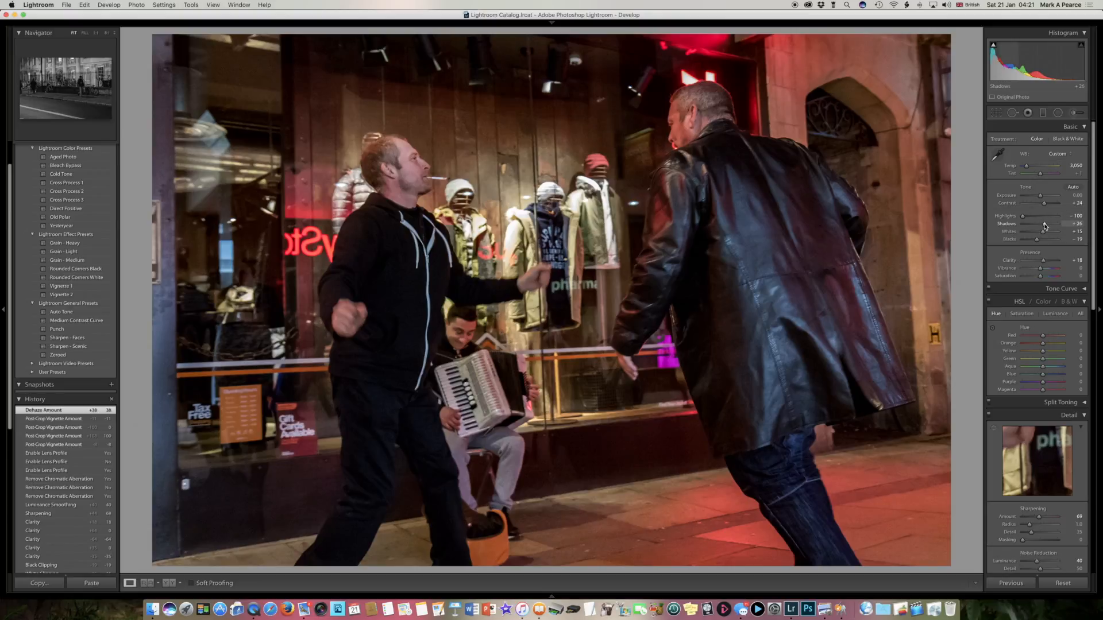
pyautogui.moveTo(1045, 226); pyautogui.dragTo(1046, 226)
pyautogui.moveTo(1046, 226); pyautogui.dragTo(1048, 199)
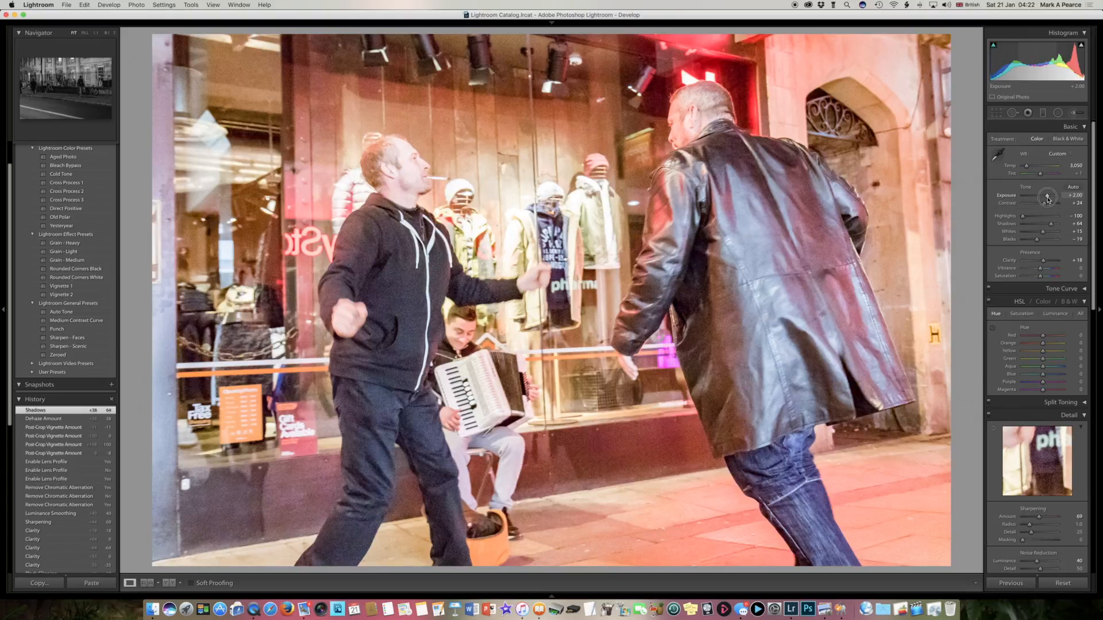
pyautogui.moveTo(1048, 199); pyautogui.dragTo(1044, 200)
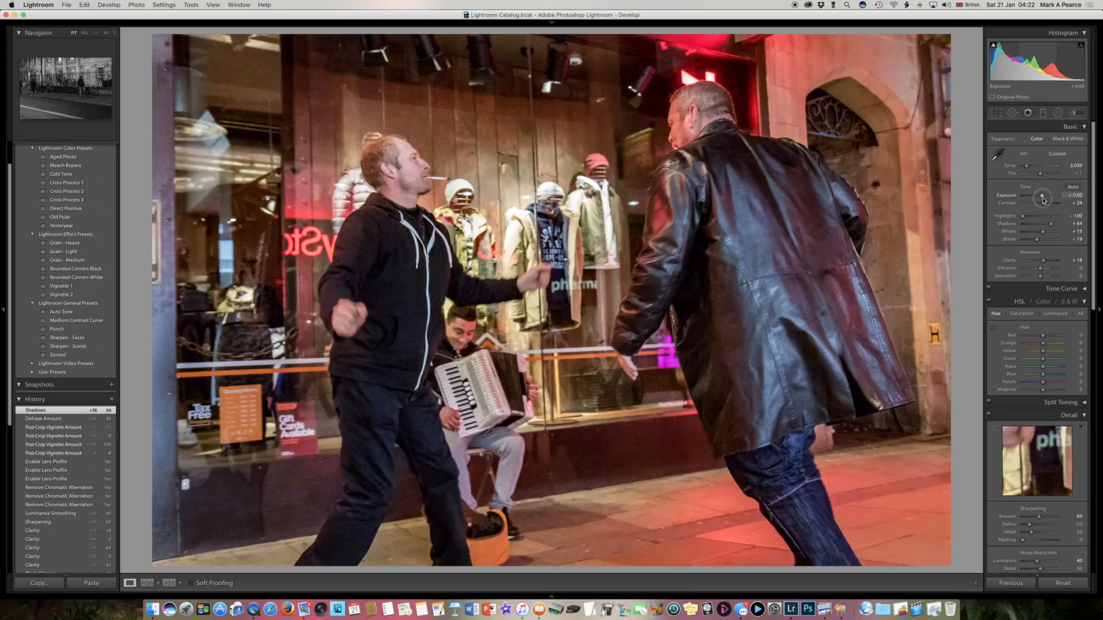
pyautogui.moveTo(1043, 200); pyautogui.dragTo(1044, 201)
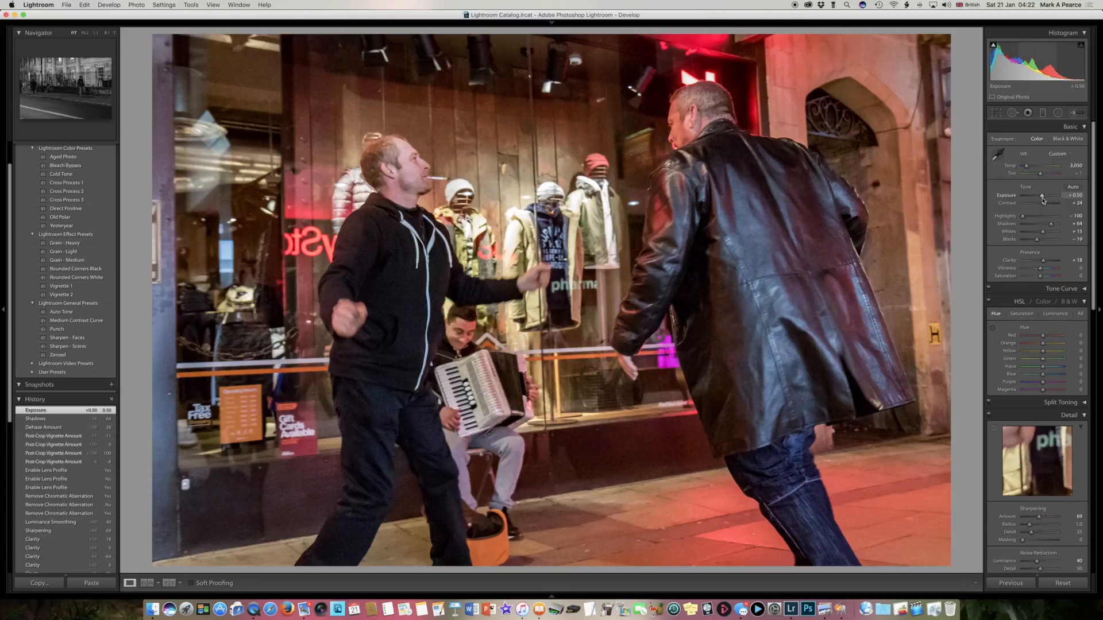
# Convert the photo to the Black & White treatment
pyautogui.click(1063, 139)
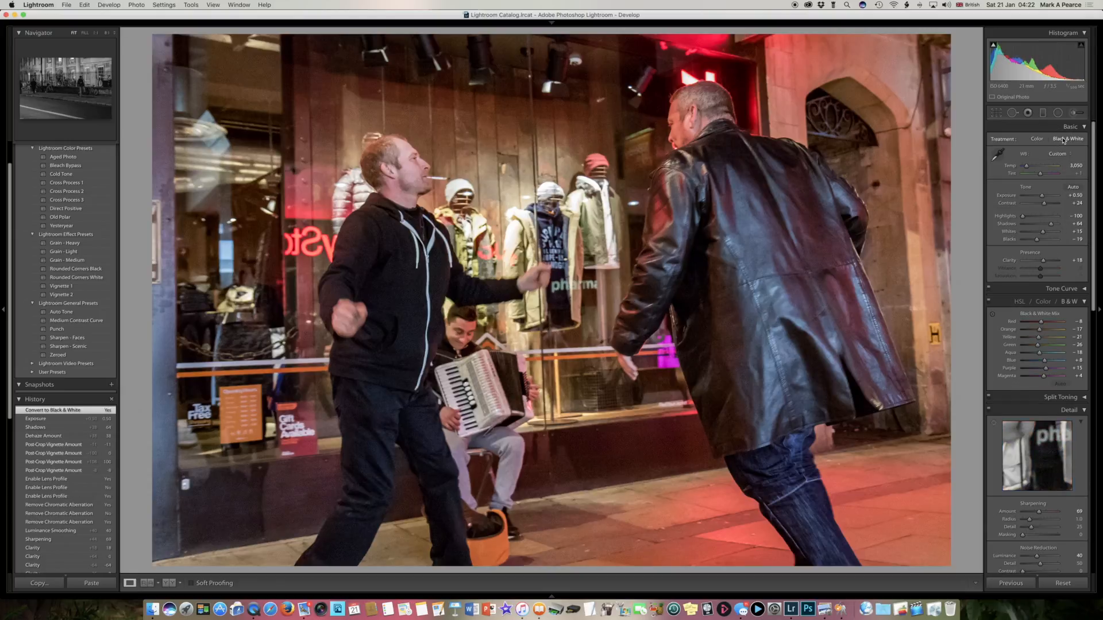